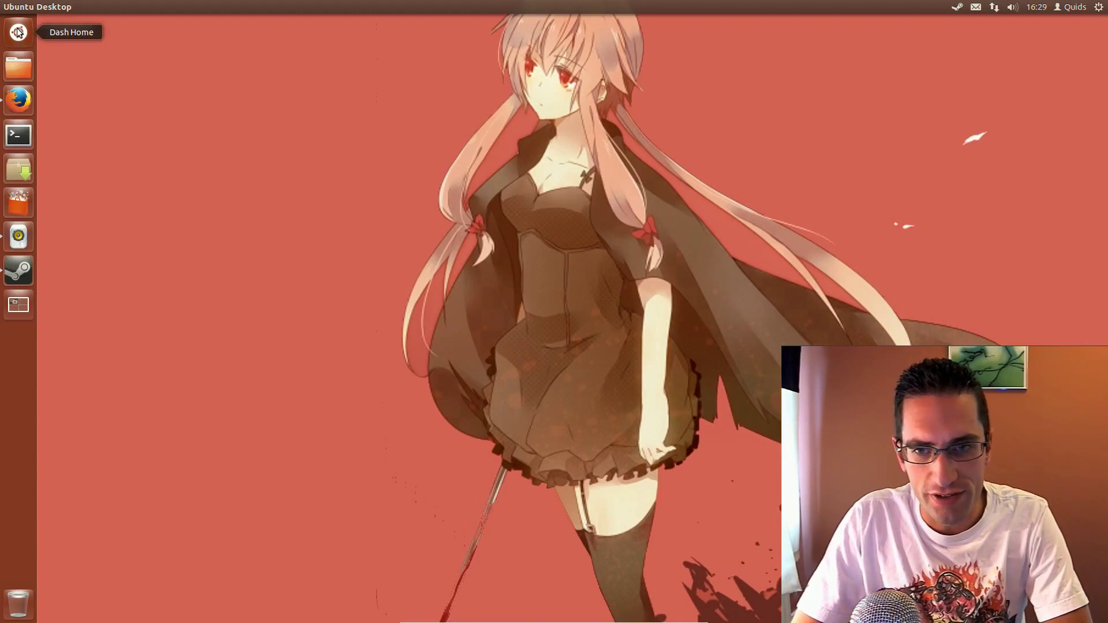
# Open the Dash and list all installed applications in the Applications lens.
pyautogui.click(17, 32)
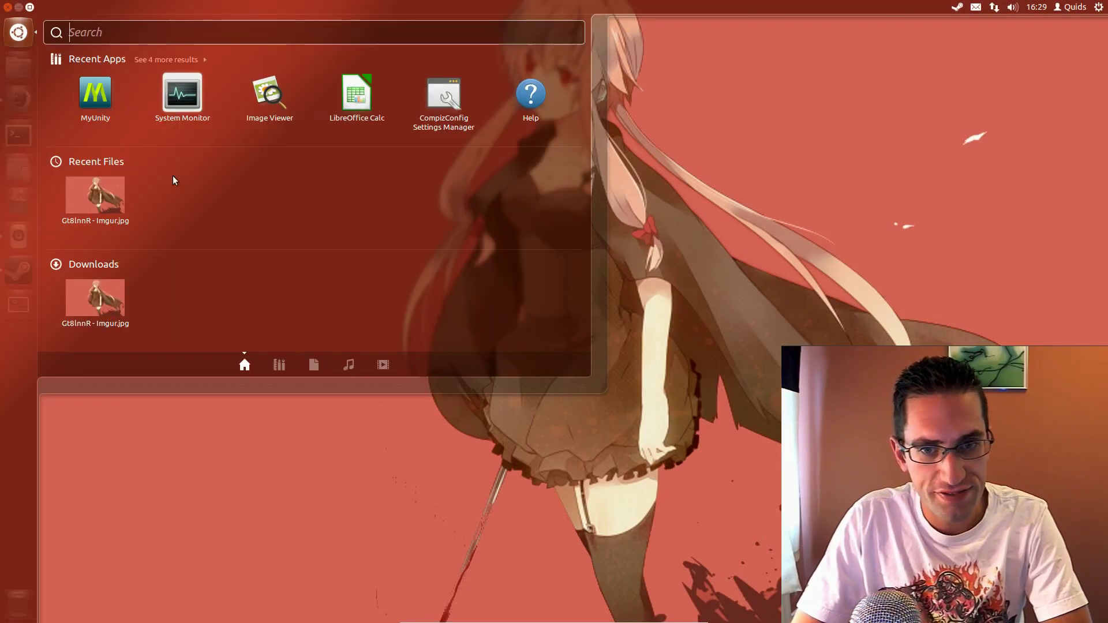
pyautogui.click(276, 369)
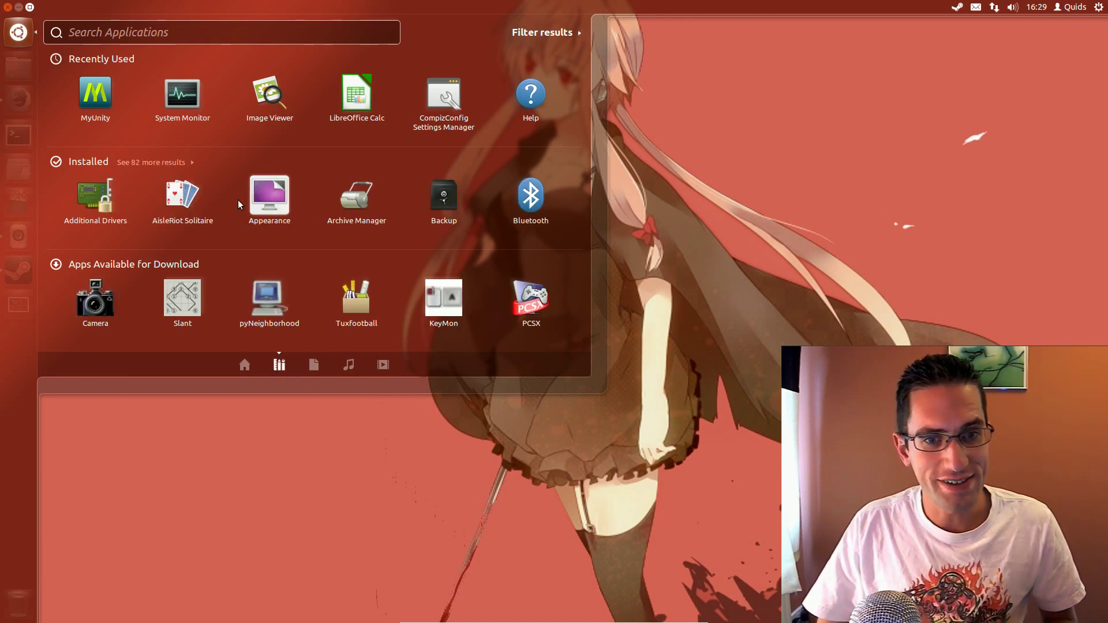
pyautogui.click(147, 162)
pyautogui.scroll(-5, 250, 184)
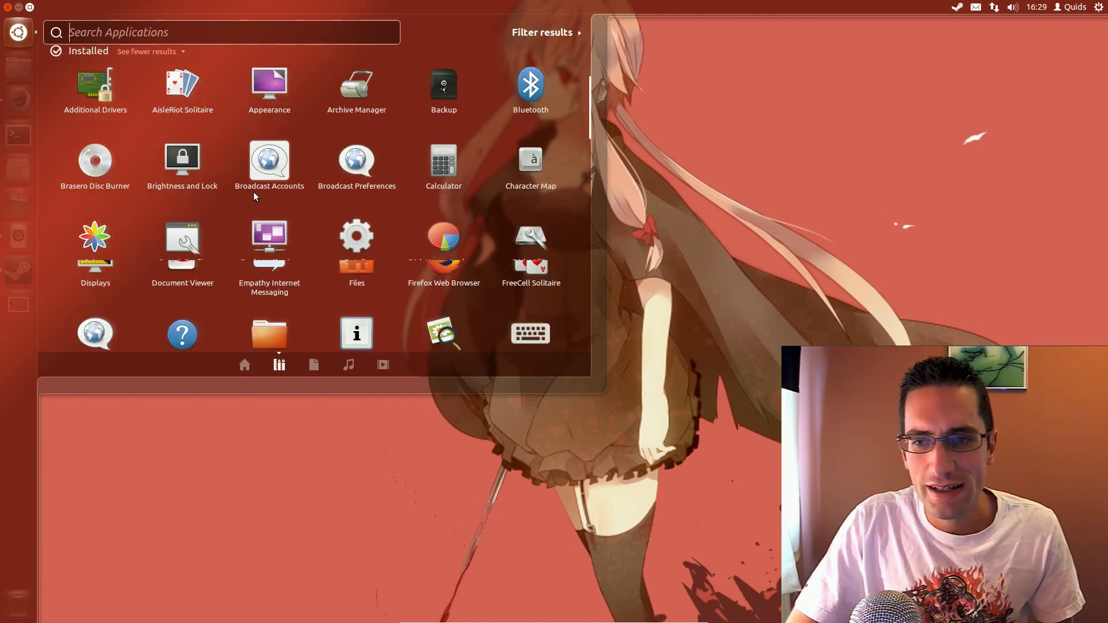
# Browse the Files and Videos lenses, then close the Dash.
pyautogui.click(316, 365)
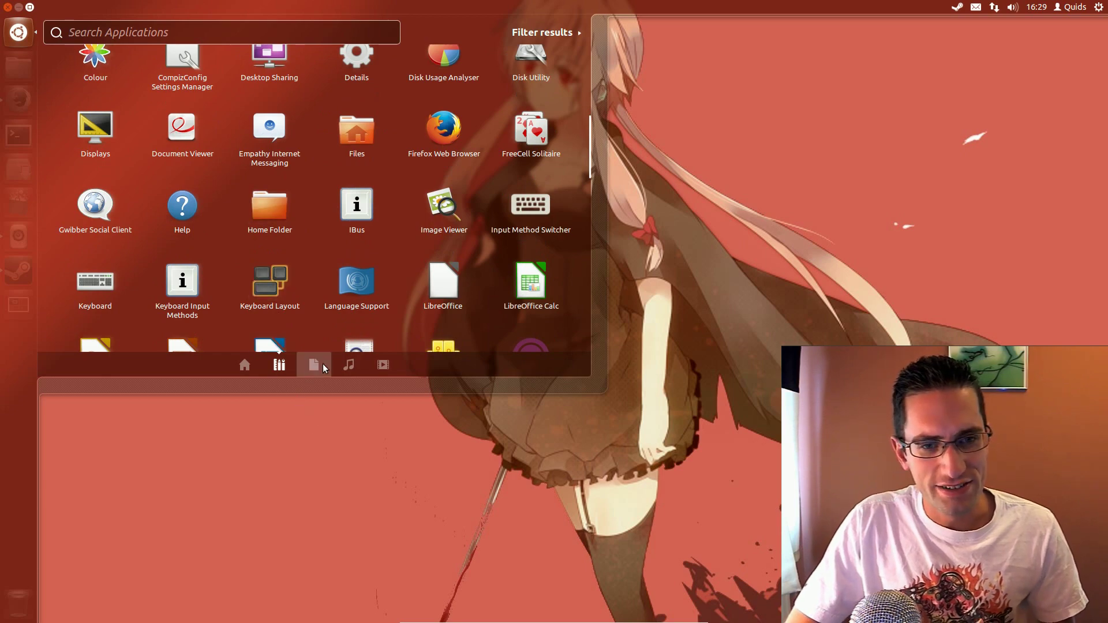
pyautogui.click(376, 366)
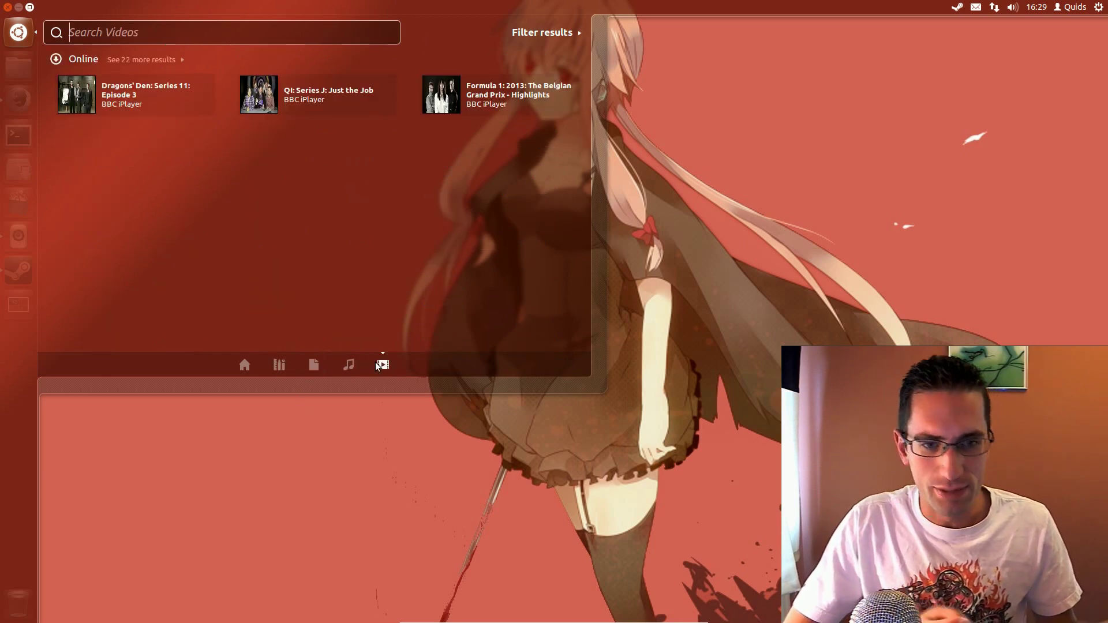
pyautogui.scroll(-8, 395, 258)
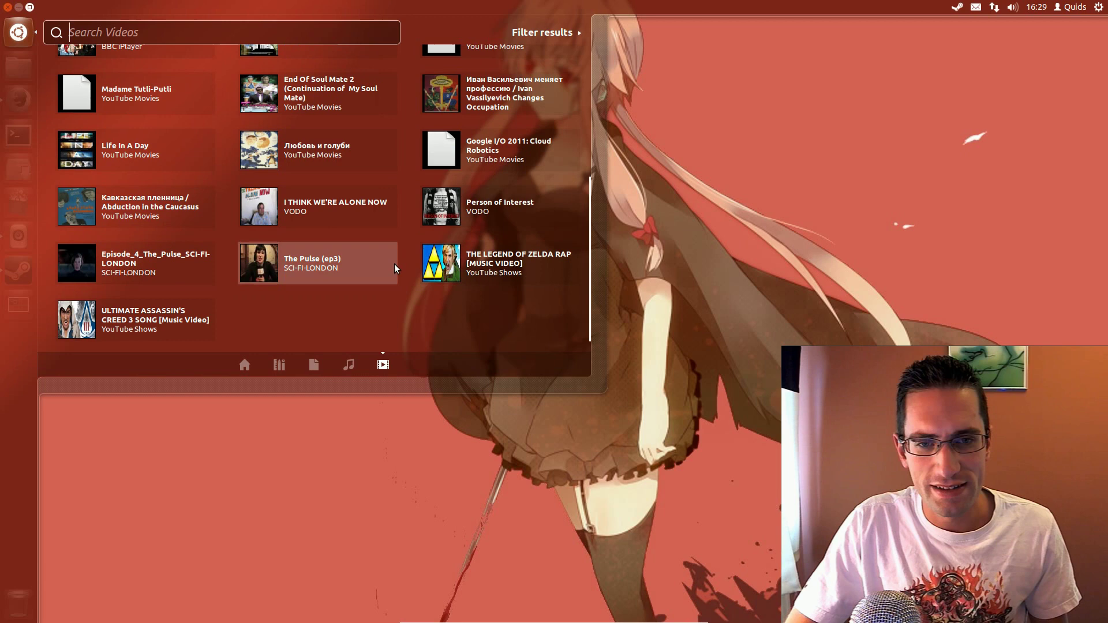
pyautogui.press('Escape')
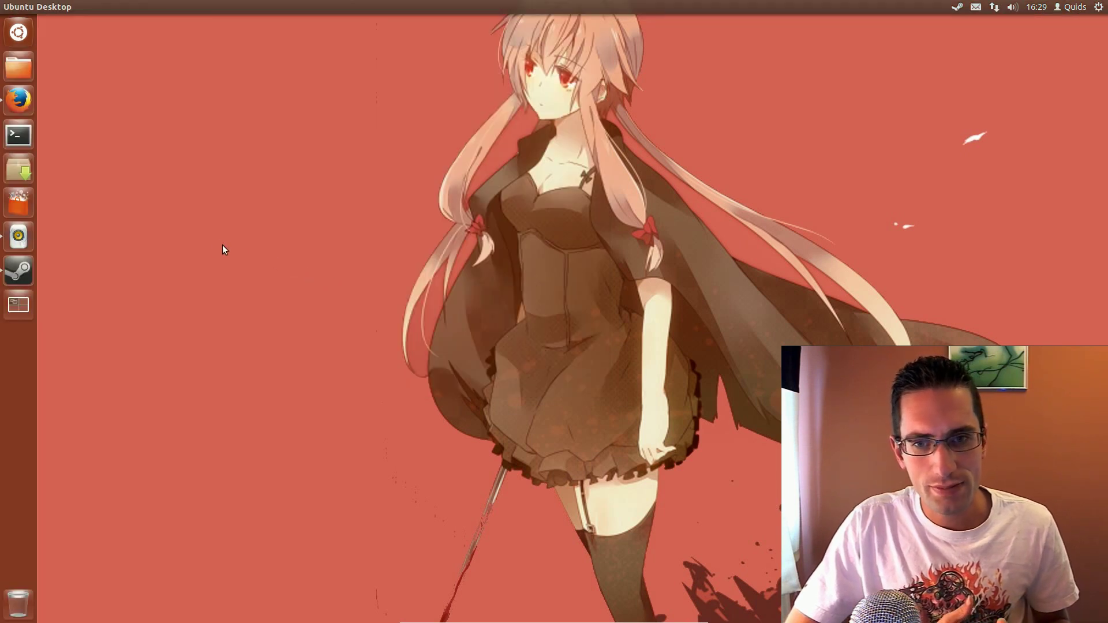
# Open System Monitor, centre it, select the kernel 3.8.0-29 line, then close it.
pyautogui.press('super')
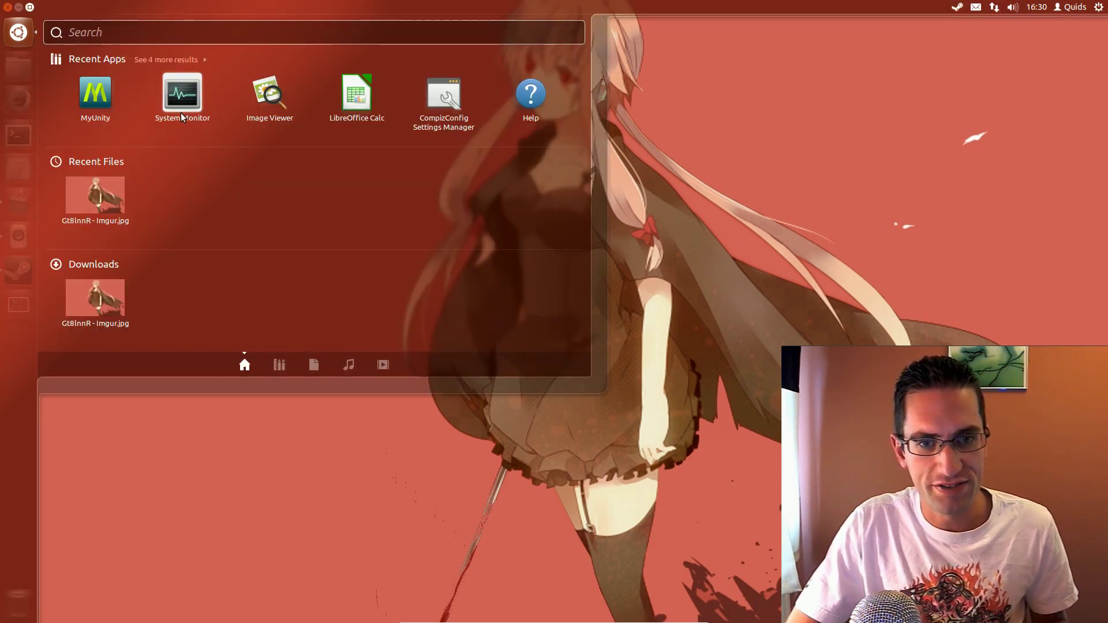
pyautogui.click(179, 97)
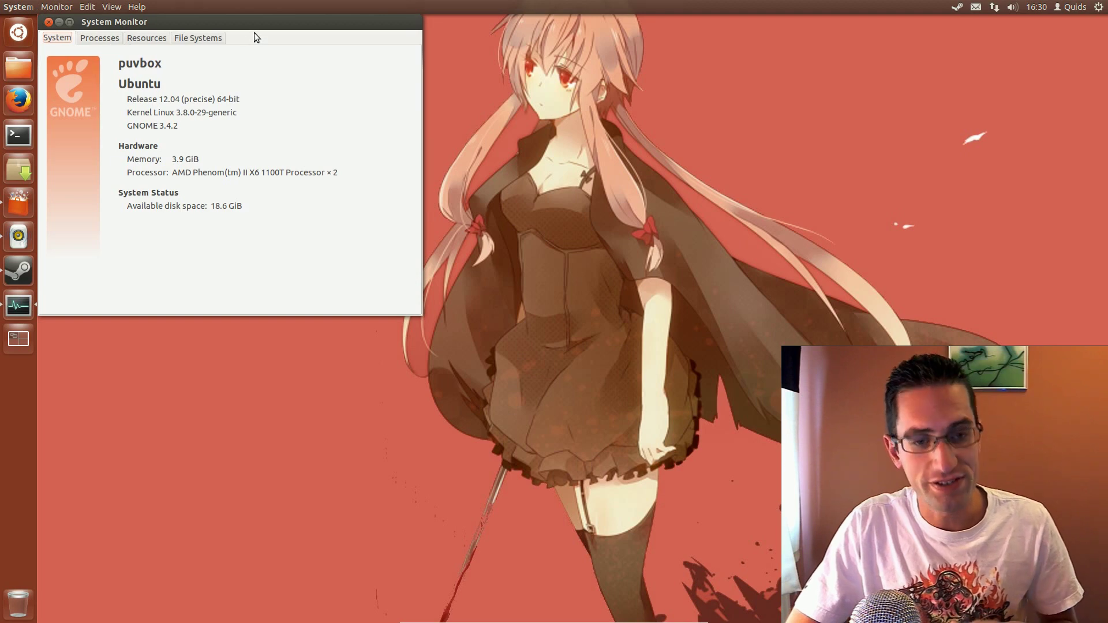
pyautogui.moveTo(254, 36); pyautogui.dragTo(407, 148)
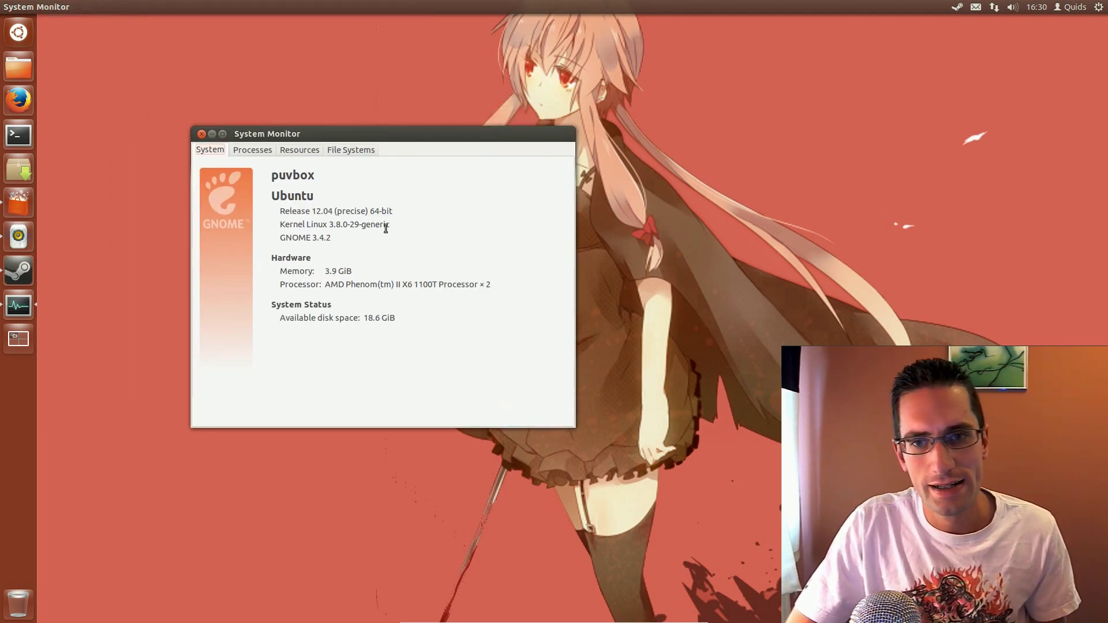
pyautogui.moveTo(388, 226); pyautogui.dragTo(279, 225)
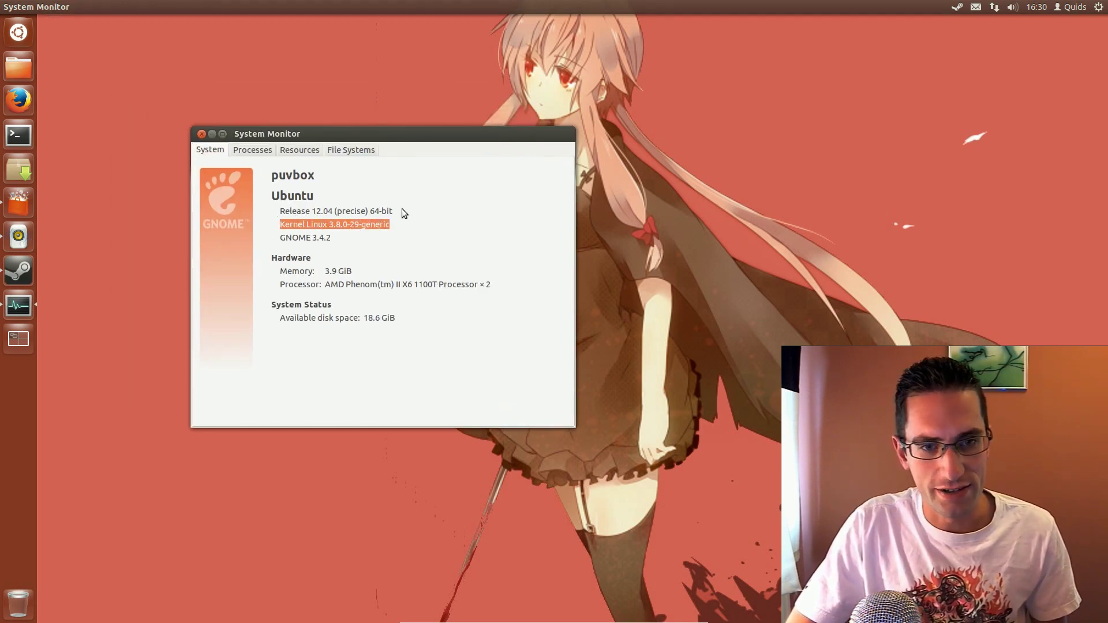
pyautogui.click(200, 134)
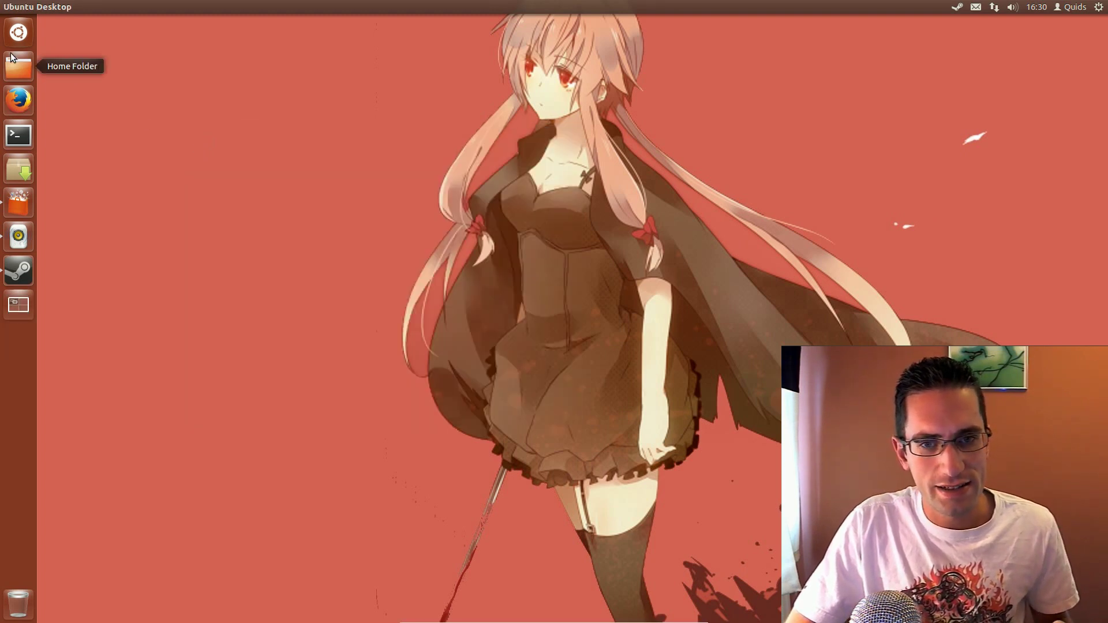
# Launch LibreOffice from a Dash search for 'li' and start a blank Text Document.
pyautogui.click(14, 35)
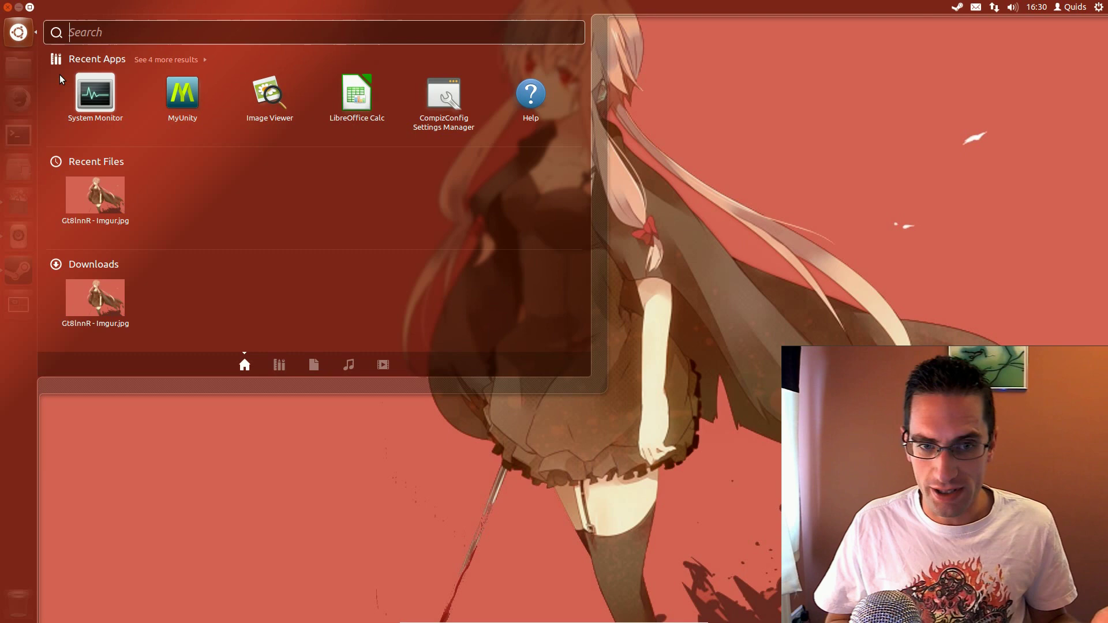
pyautogui.write('li')
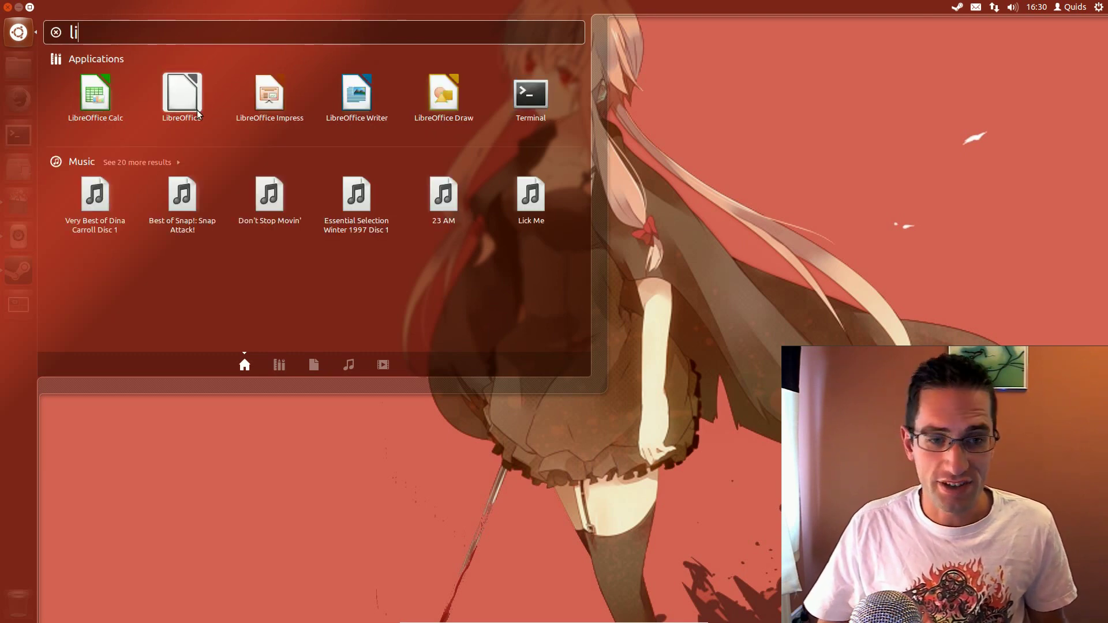
pyautogui.click(197, 111)
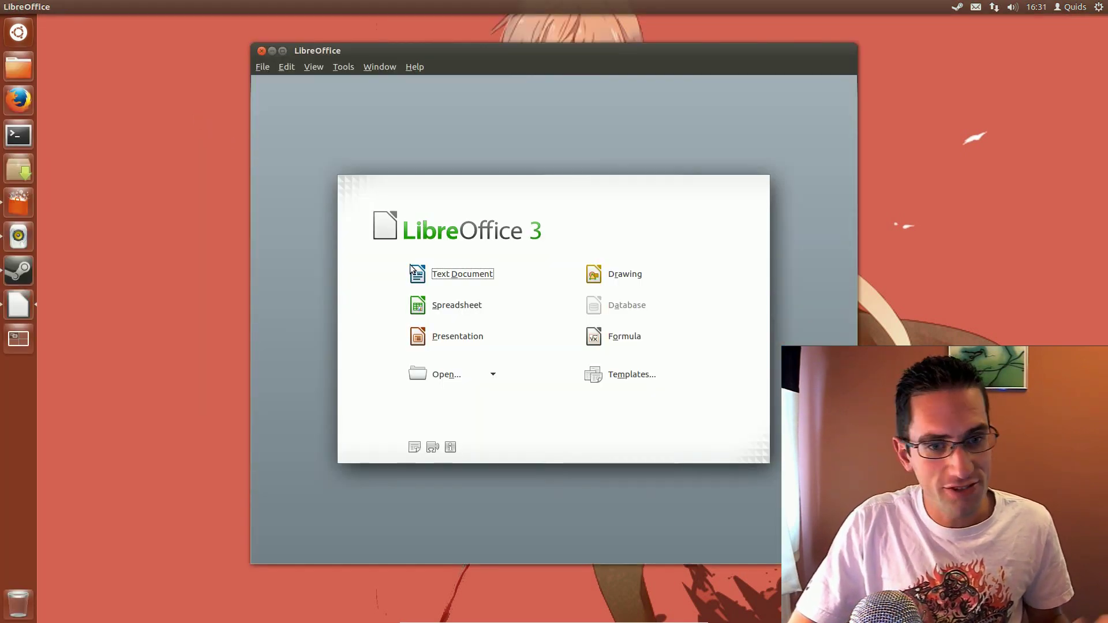
pyautogui.click(444, 285)
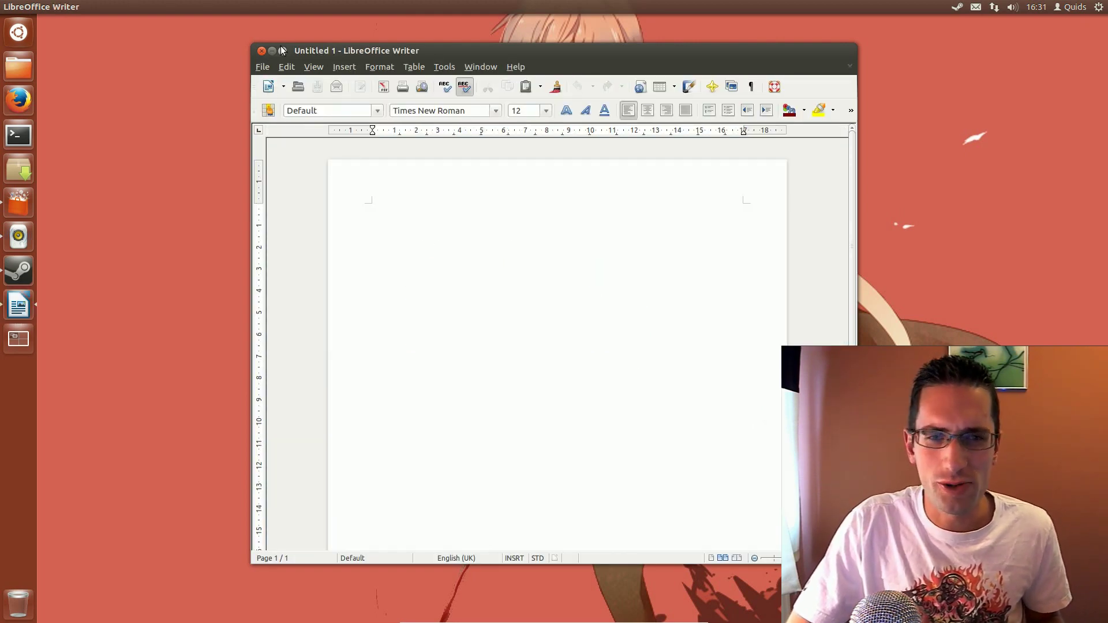
# Look through the Save As file-format list, then cancel without saving.
pyautogui.click(260, 65)
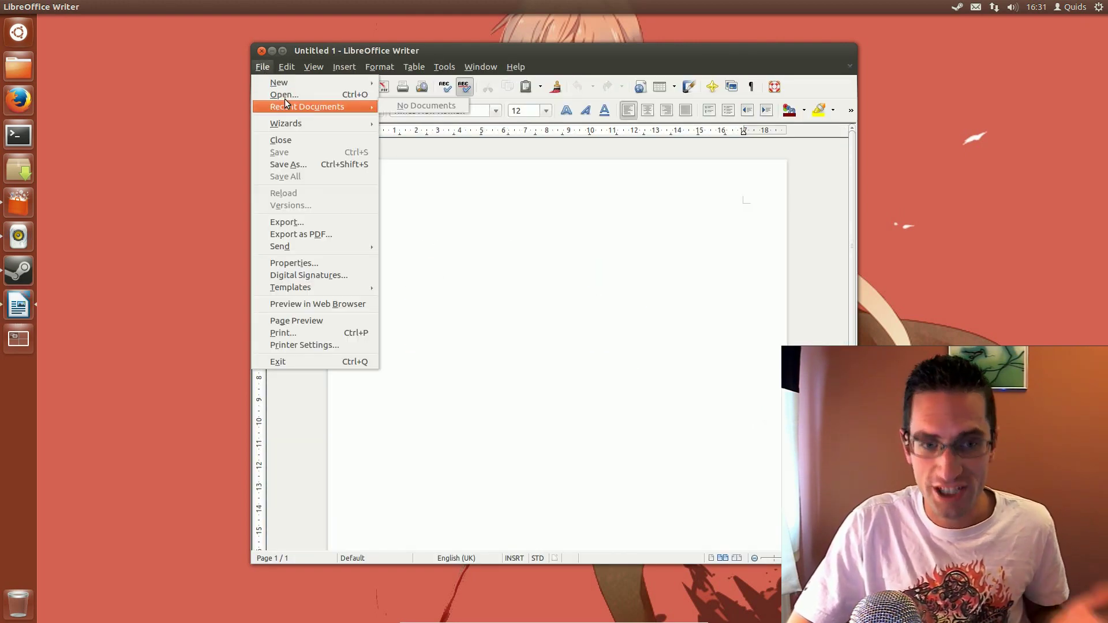
pyautogui.click(292, 165)
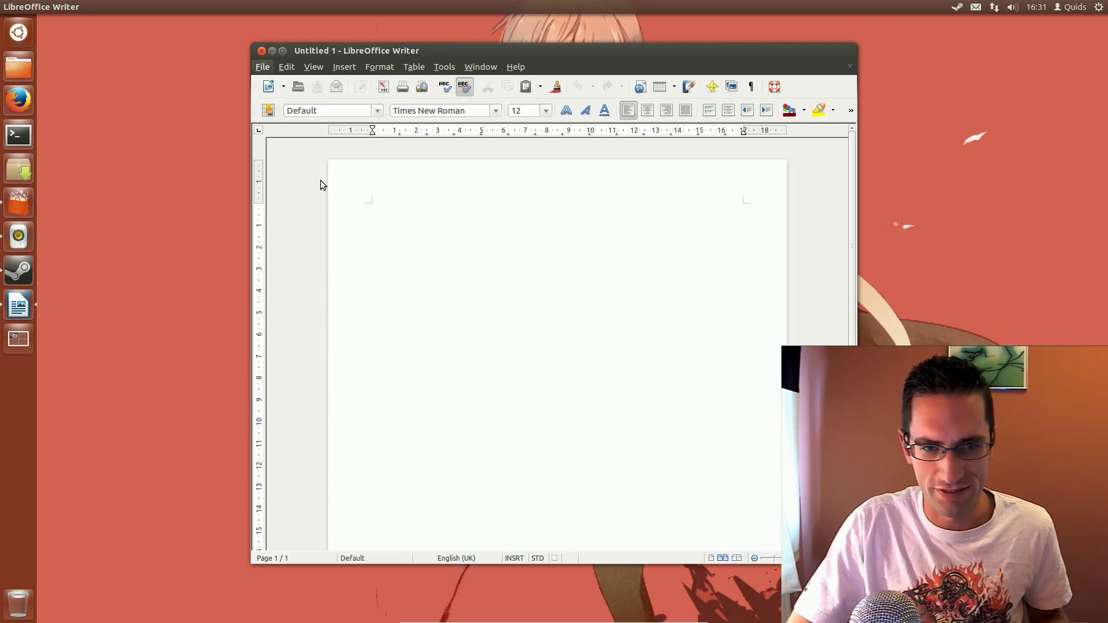
pyautogui.click(686, 463)
pyautogui.scroll(-3, 688, 465)
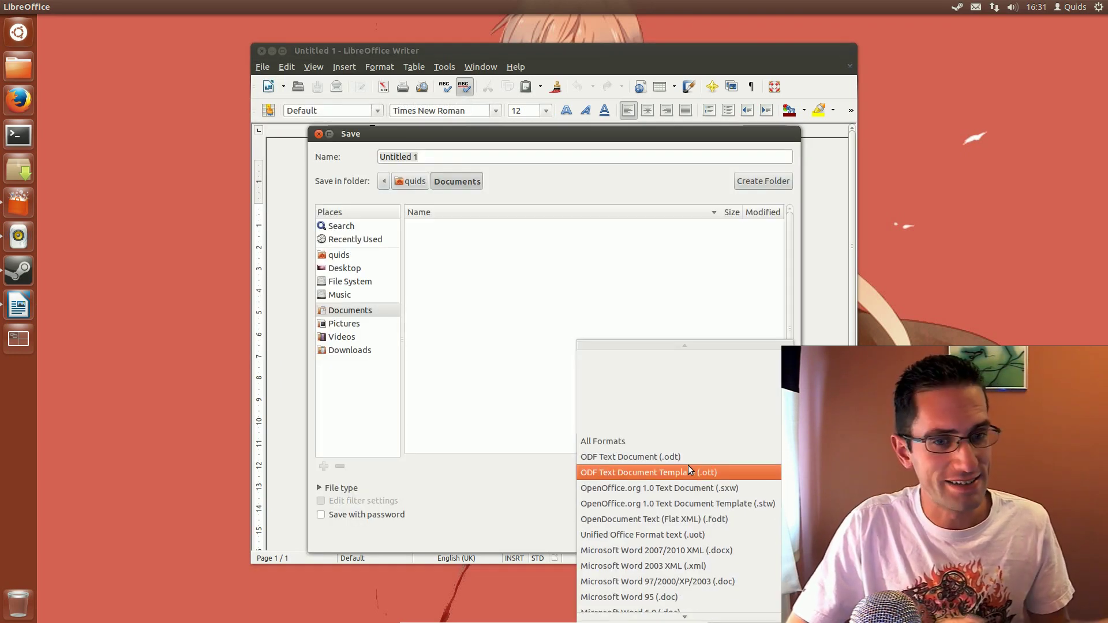
pyautogui.scroll(-2, 691, 469)
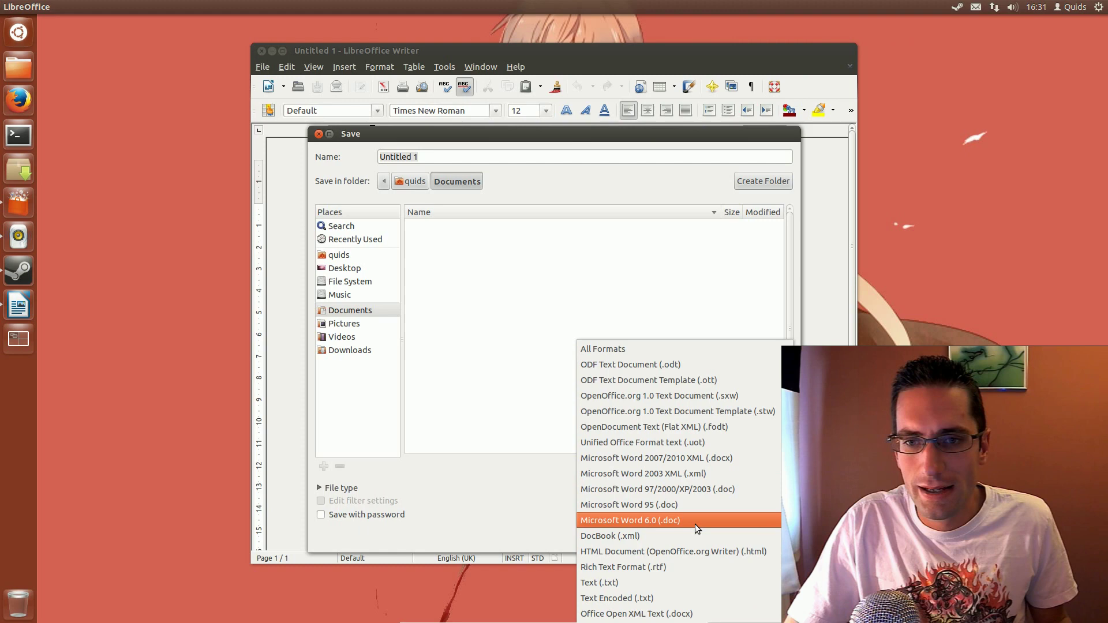
pyautogui.press('Escape')
pyautogui.press('Escape')
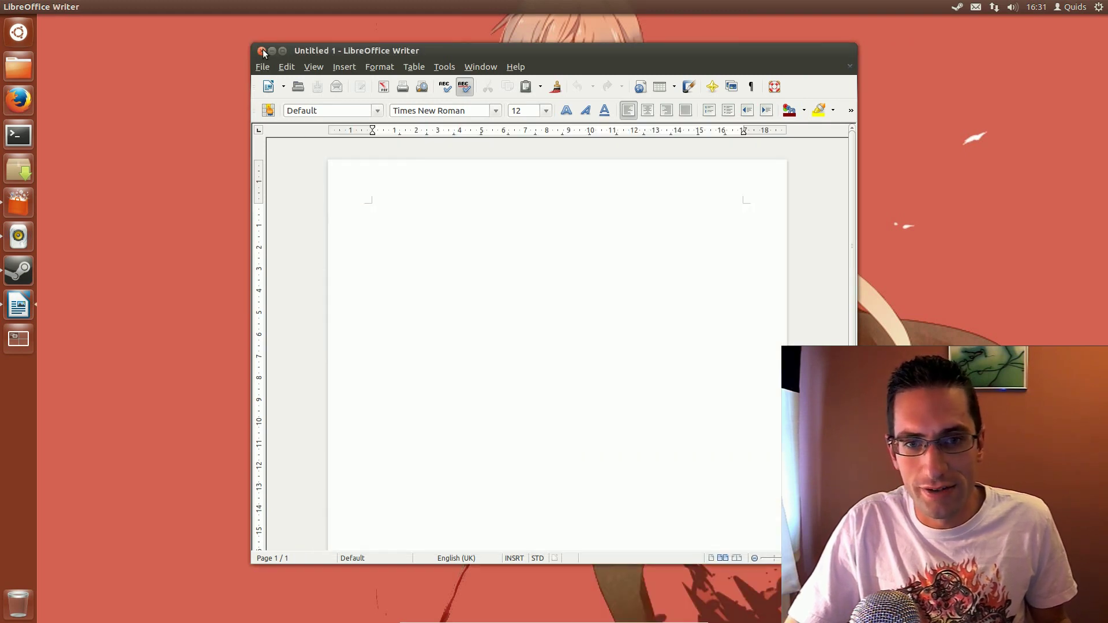
# Close Writer unsaved, open CompizConfig via 'ccs', and review the Composite plugin settings.
pyautogui.click(261, 51)
pyautogui.press('super')
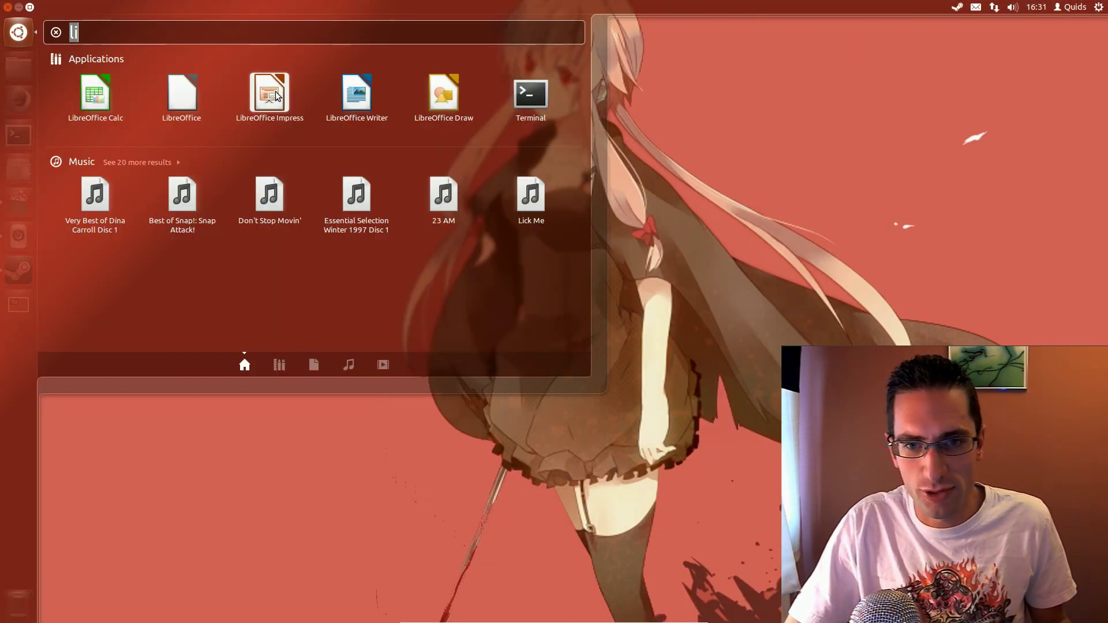
pyautogui.write('ccs')
pyautogui.click(101, 106)
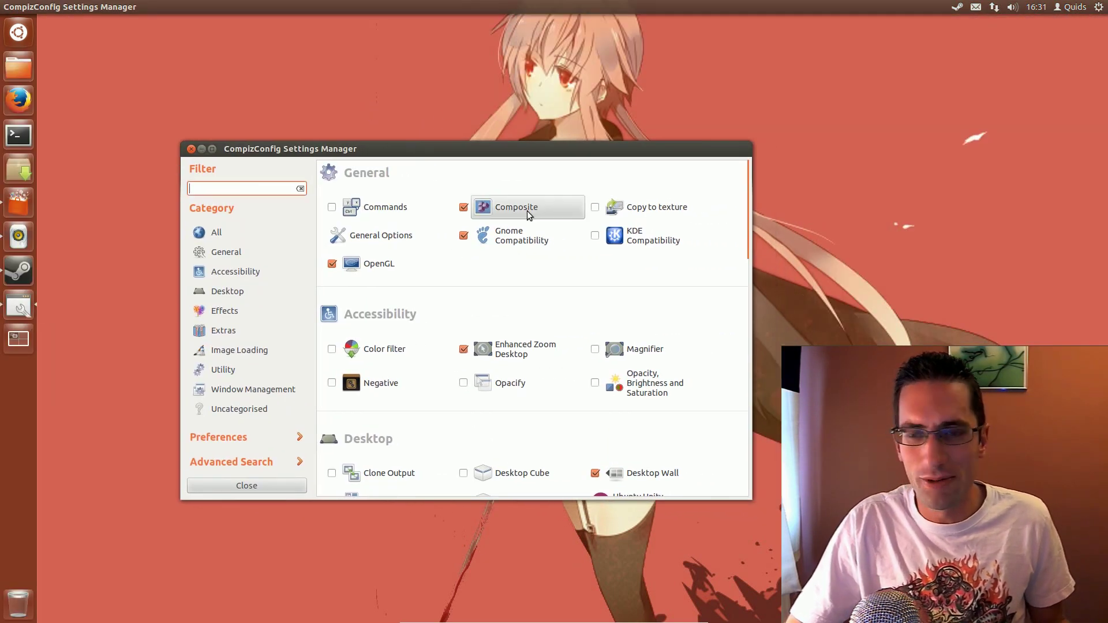
pyautogui.click(527, 213)
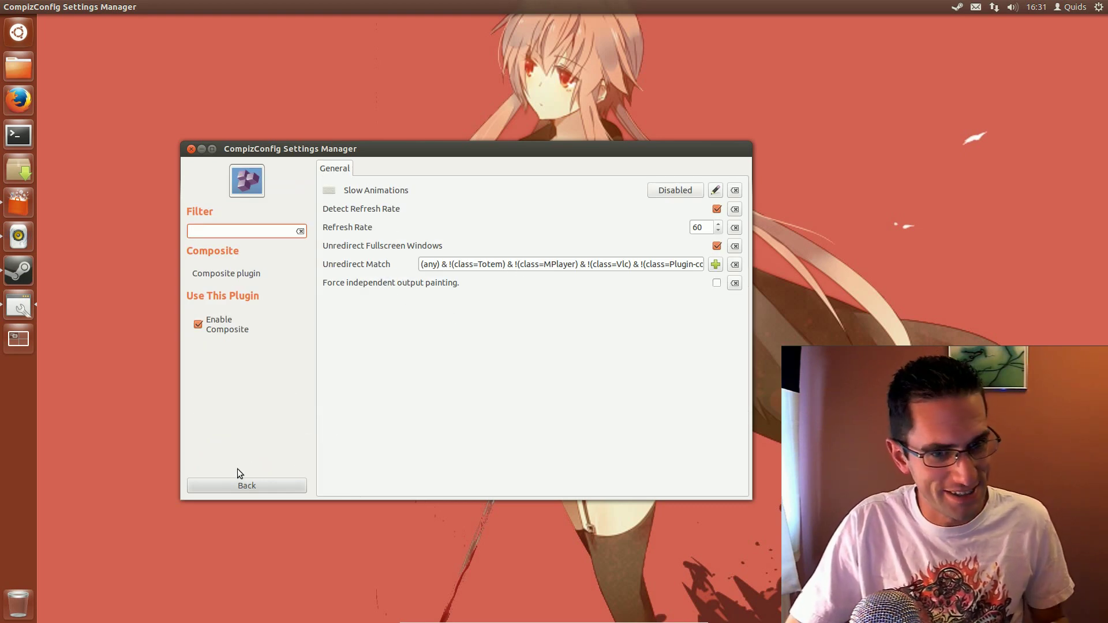
pyautogui.click(239, 485)
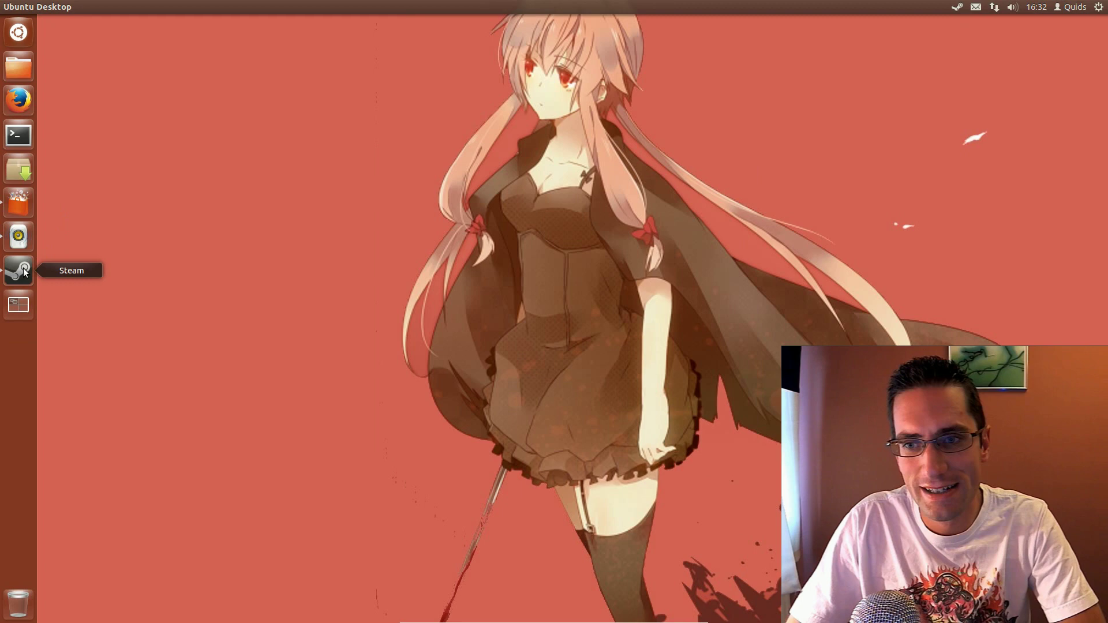
# Open Steam's Amnesia: A Machine for Pigs store page and scroll to the £10.39 pre-purchase box.
pyautogui.click(19, 271)
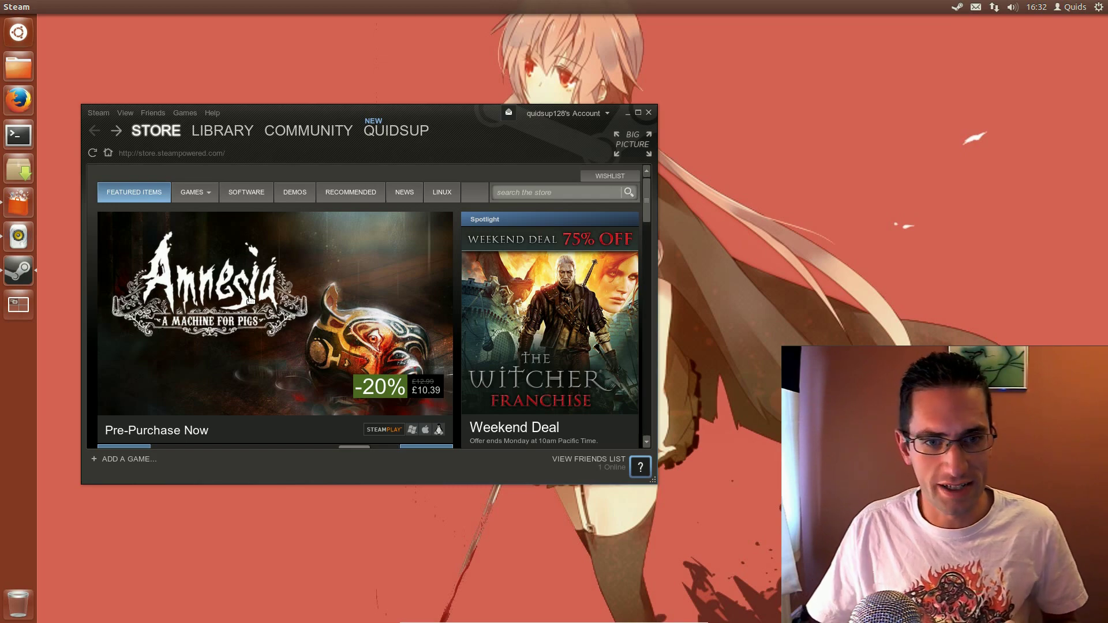
pyautogui.click(250, 299)
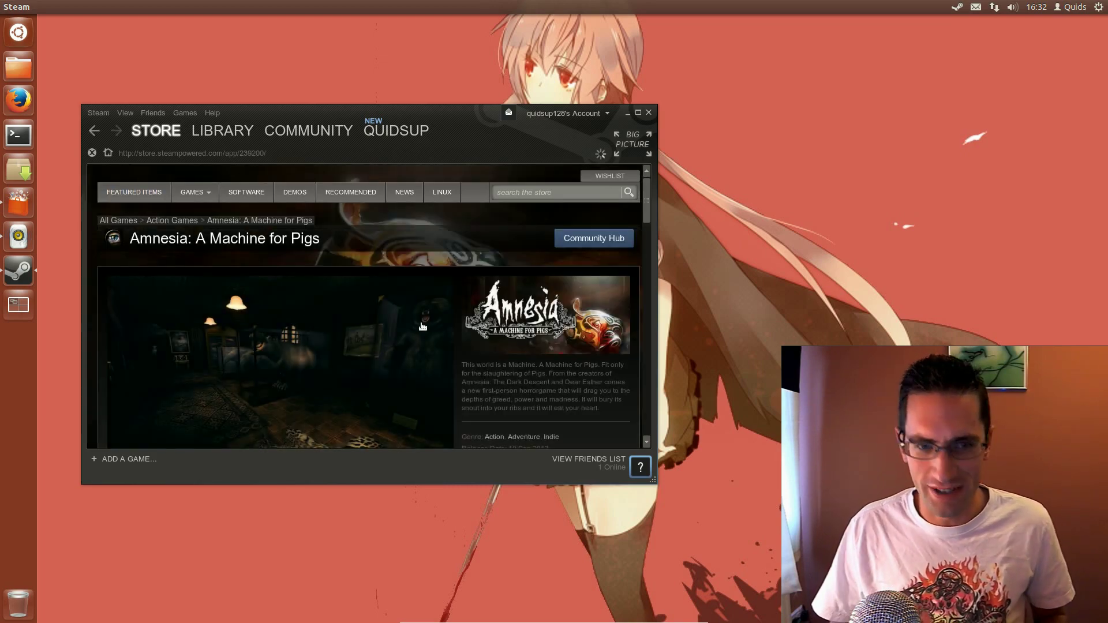
pyautogui.scroll(-4, 424, 327)
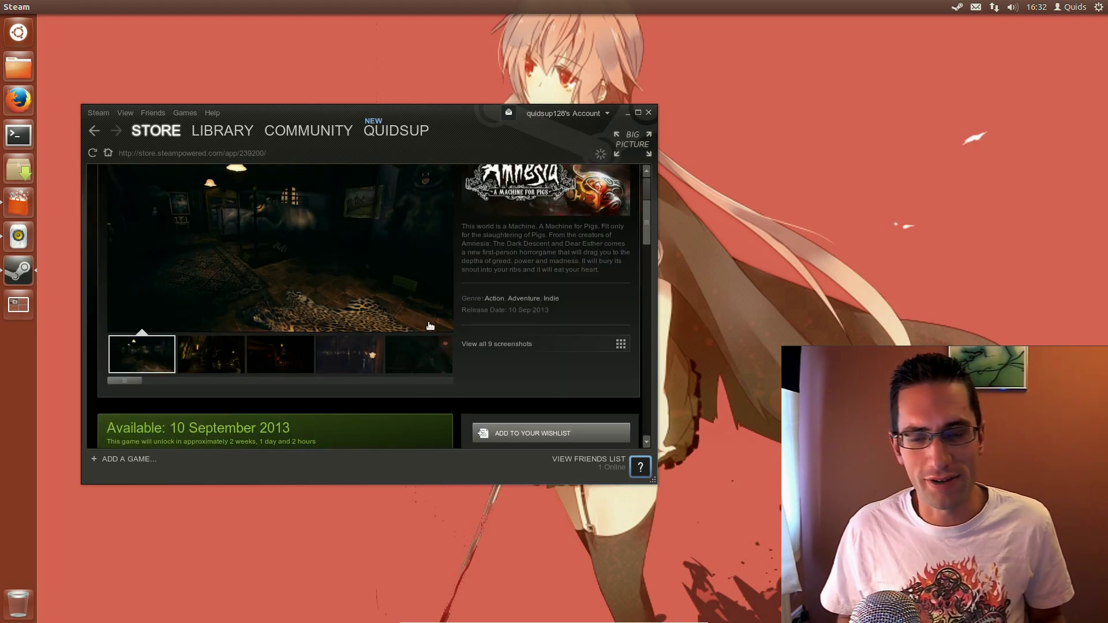
pyautogui.scroll(-2, 430, 326)
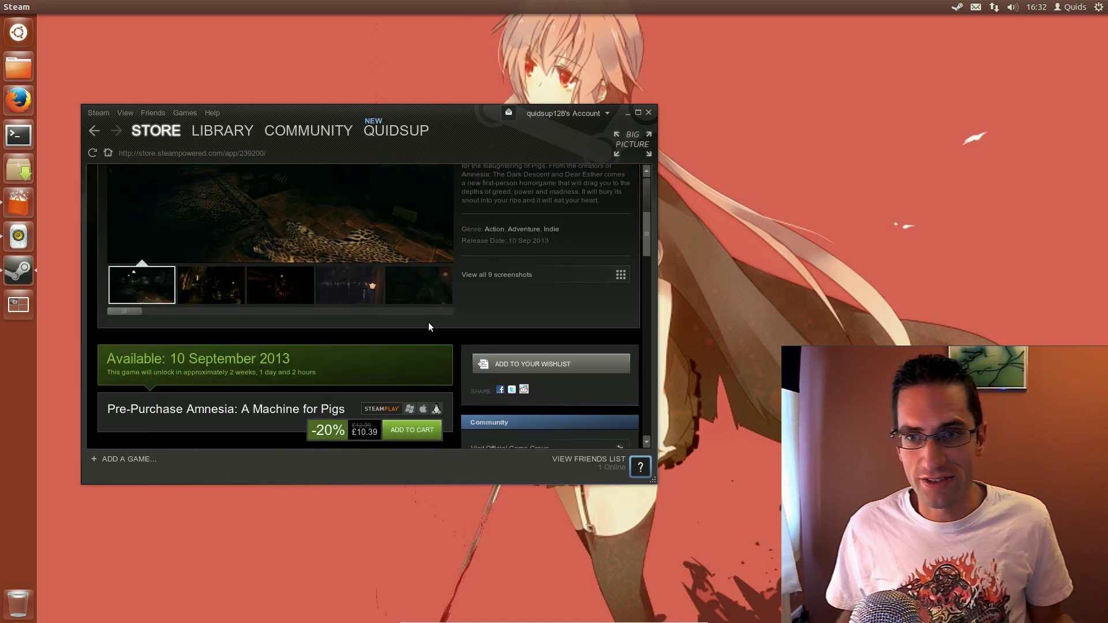
pyautogui.scroll(-4, 429, 327)
pyautogui.scroll(-2, 428, 327)
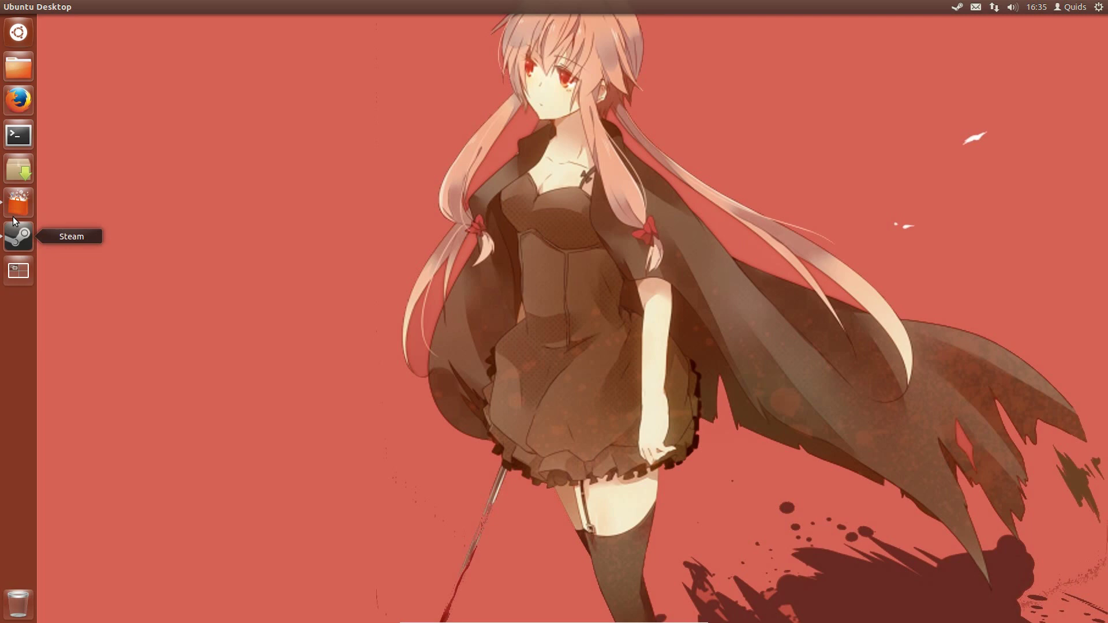
# In Software Centre, go back to the gimp results, search 'vlc', and install VLC media player.
pyautogui.click(19, 202)
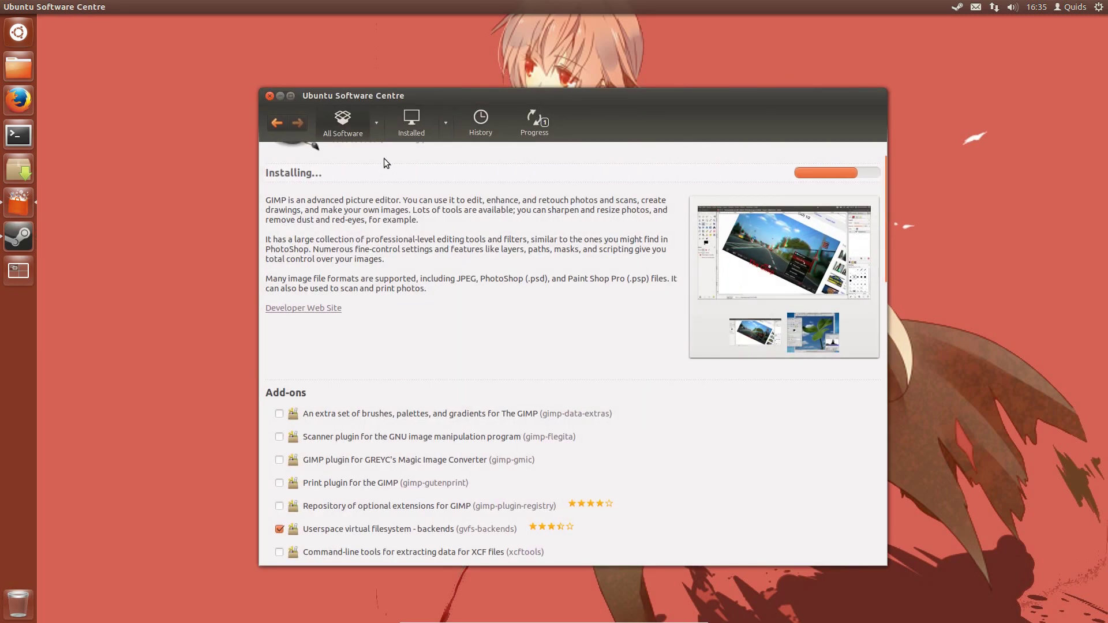
pyautogui.click(275, 123)
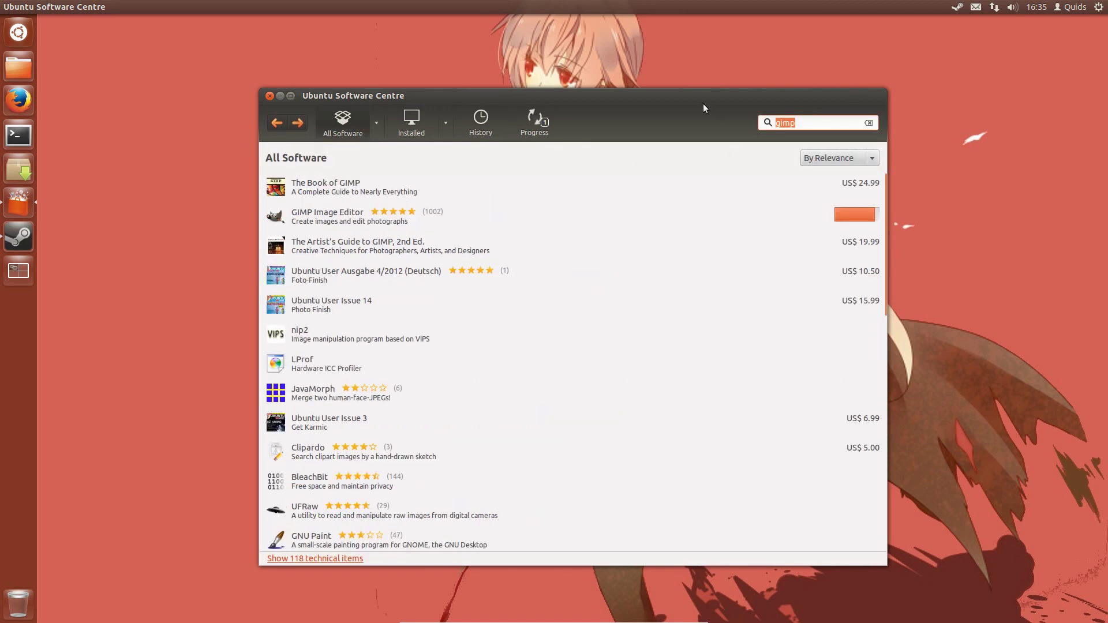
pyautogui.write('vlc')
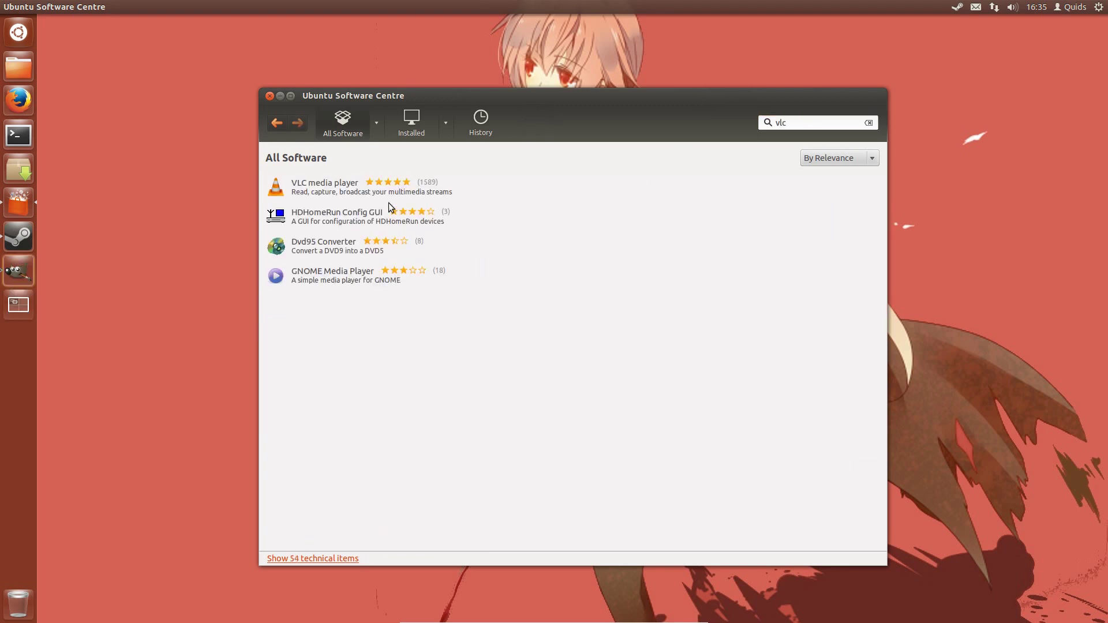
pyautogui.click(328, 189)
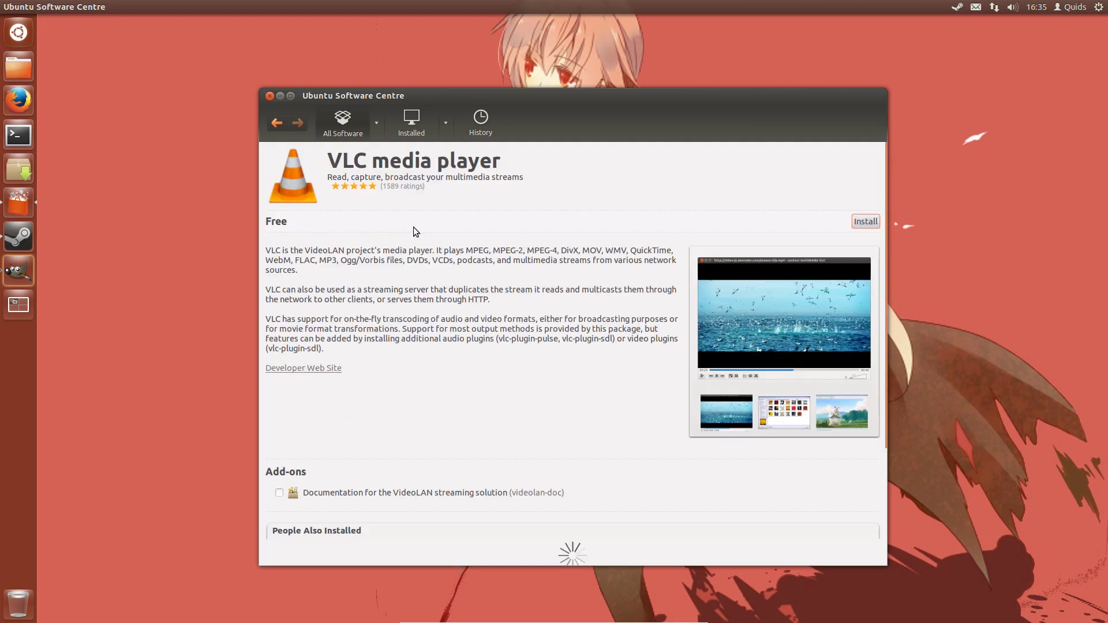
pyautogui.click(865, 223)
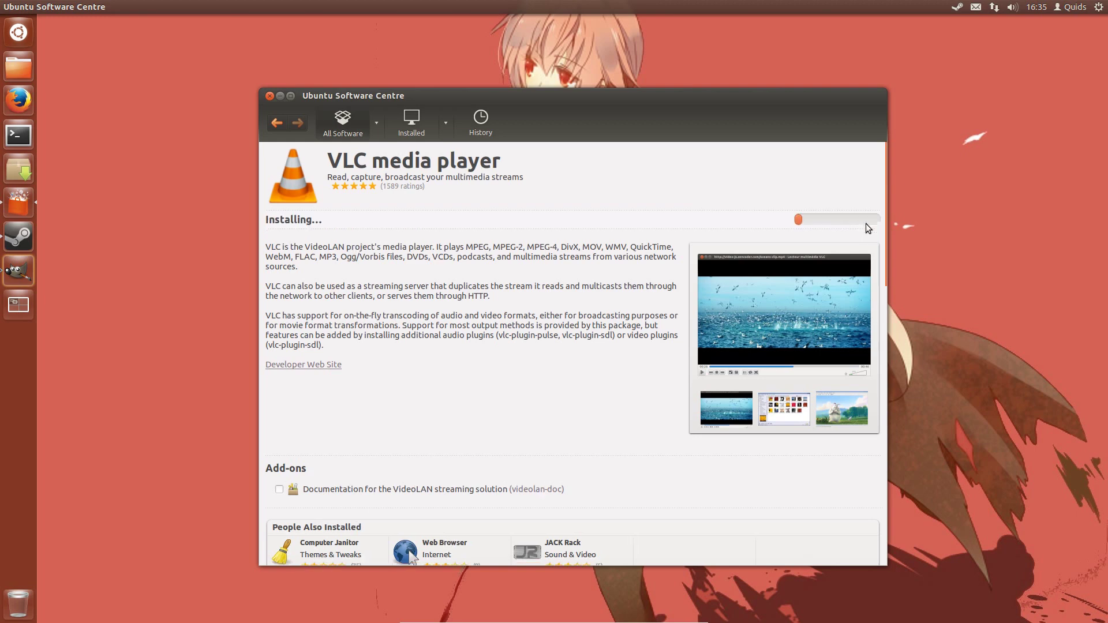
# Minimise Software Centre, launch GIMP, and browse its Windows and File menus.
pyautogui.click(281, 96)
pyautogui.click(21, 271)
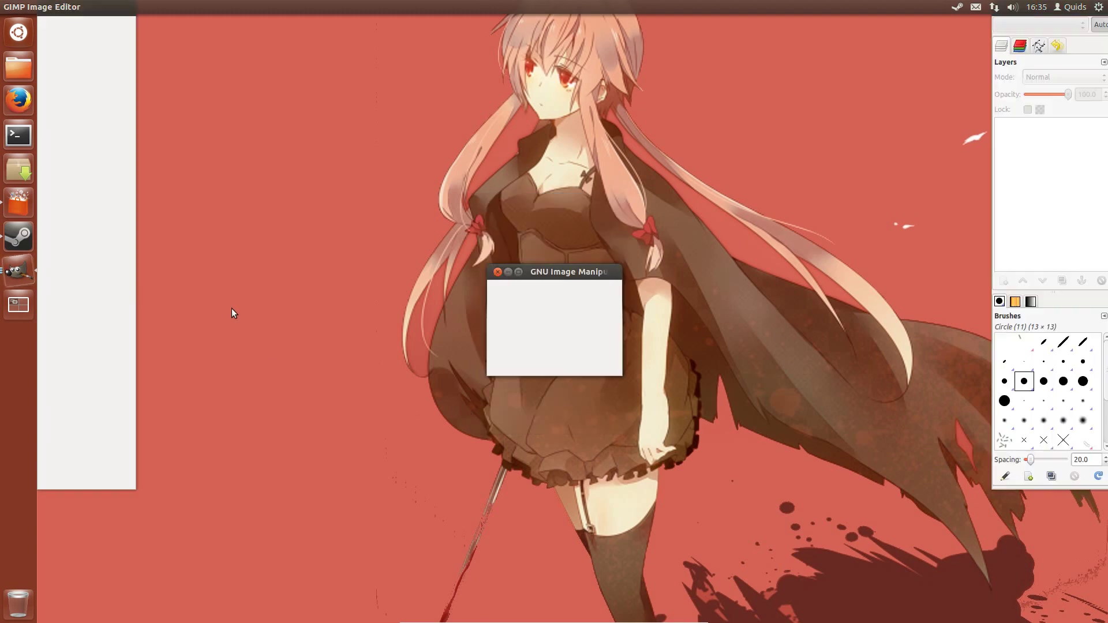
pyautogui.click(309, 7)
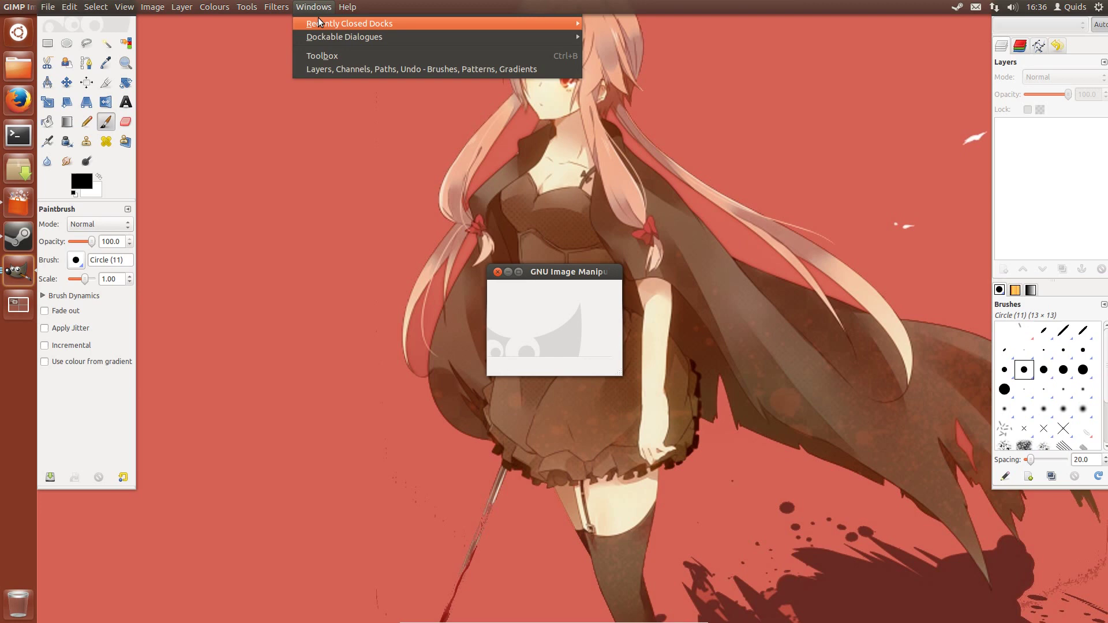
pyautogui.click(304, 92)
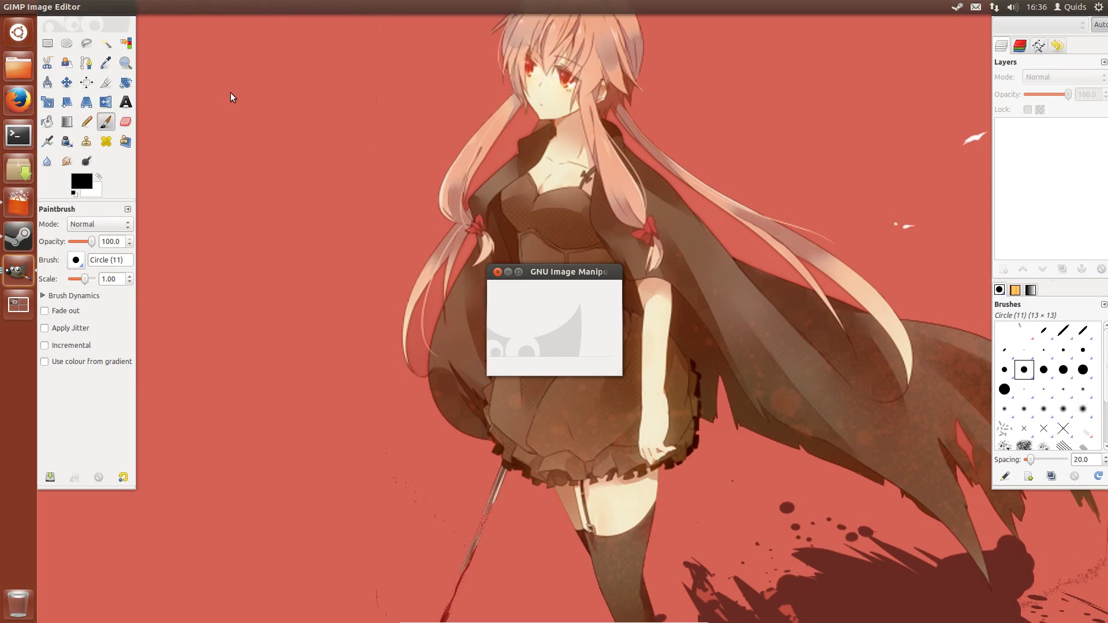
pyautogui.click(44, 7)
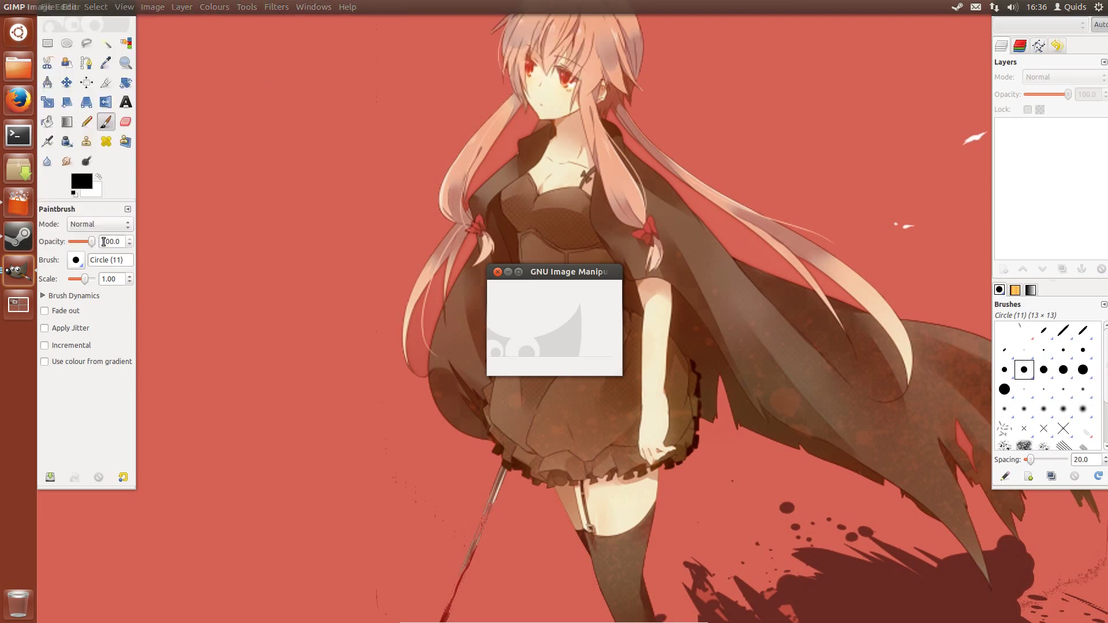
# Search 'blur' in the HUD, run the New Brush script, and dismiss its dialog.
pyautogui.press('alt')
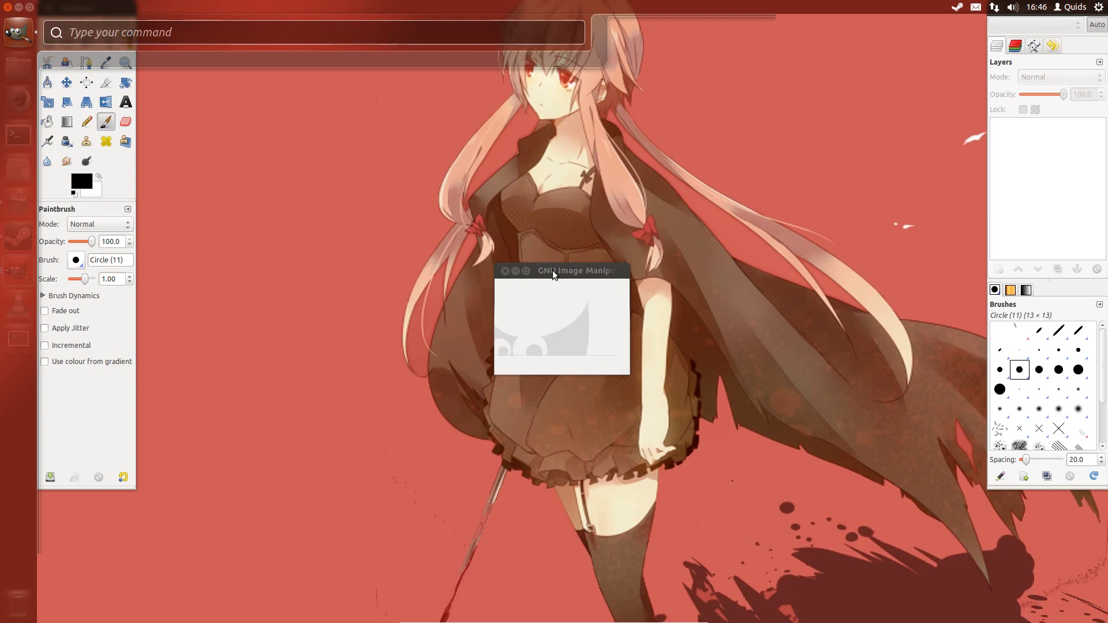
pyautogui.write('blur')
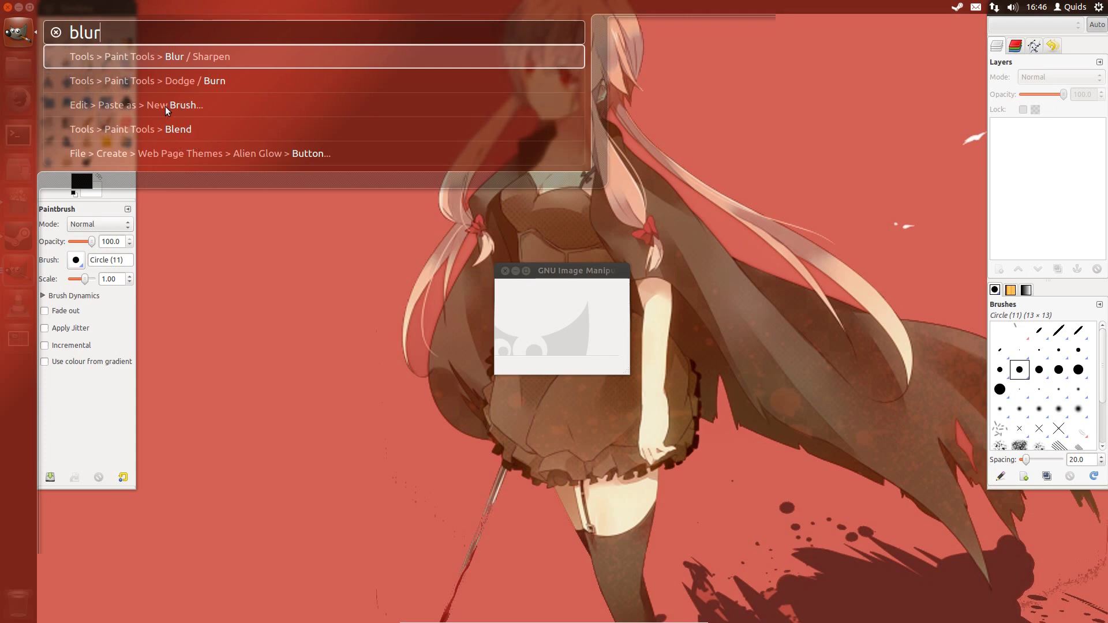
pyautogui.press('Down')
pyautogui.press('Down')
pyautogui.press('Return')
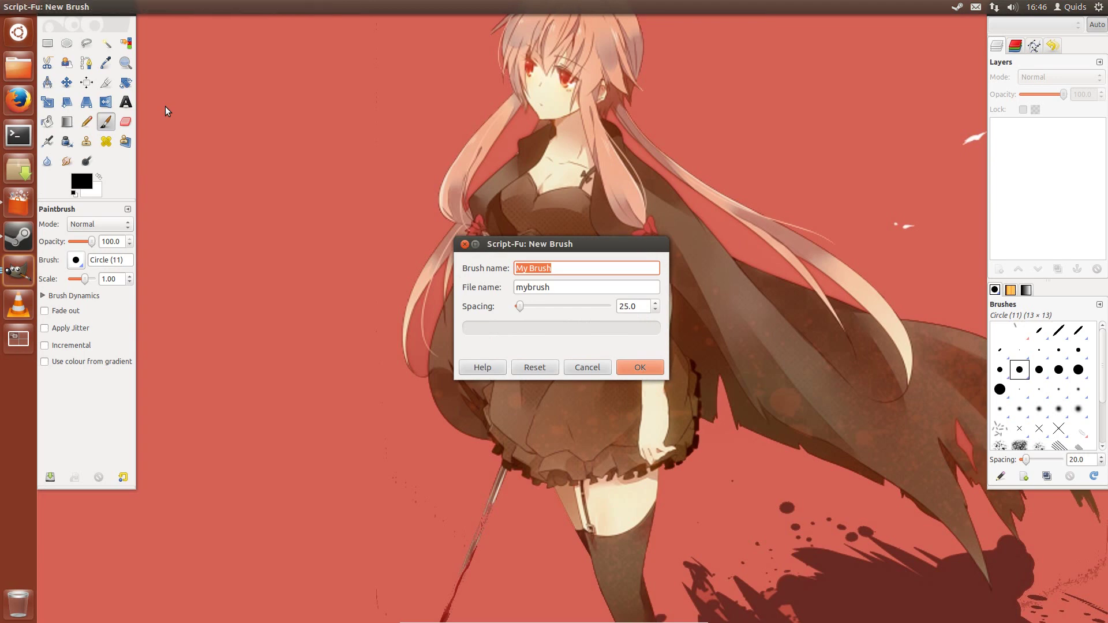
pyautogui.press('Return')
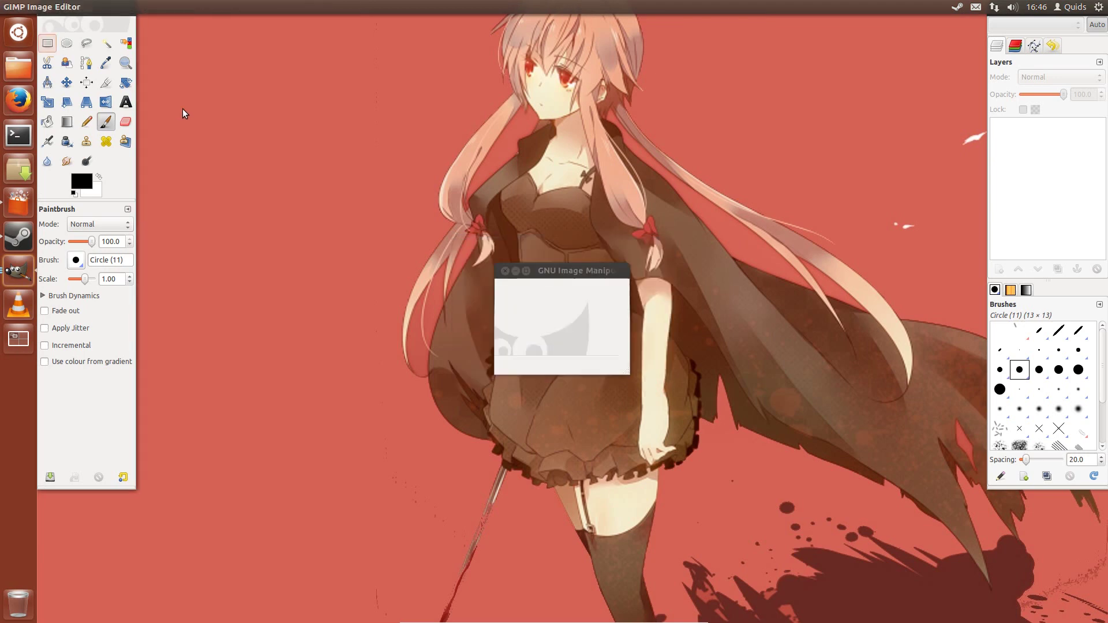
# Quit GIMP, check VLC's About box showing version 2.0.8 Twoflower, then close VLC.
pyautogui.click(505, 270)
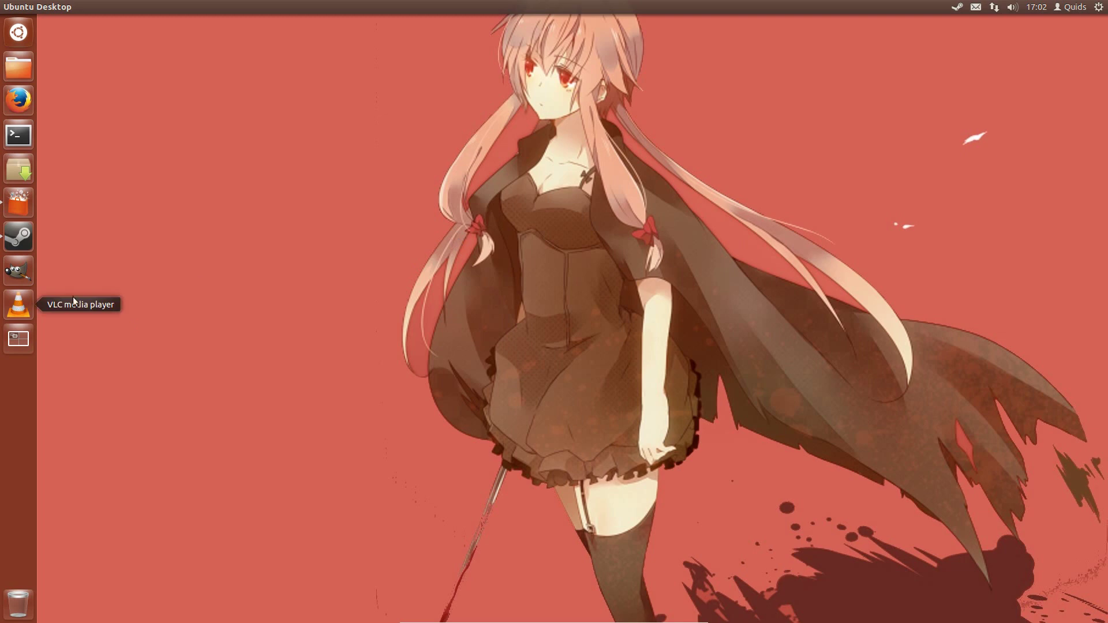
pyautogui.click(18, 305)
pyautogui.click(237, 7)
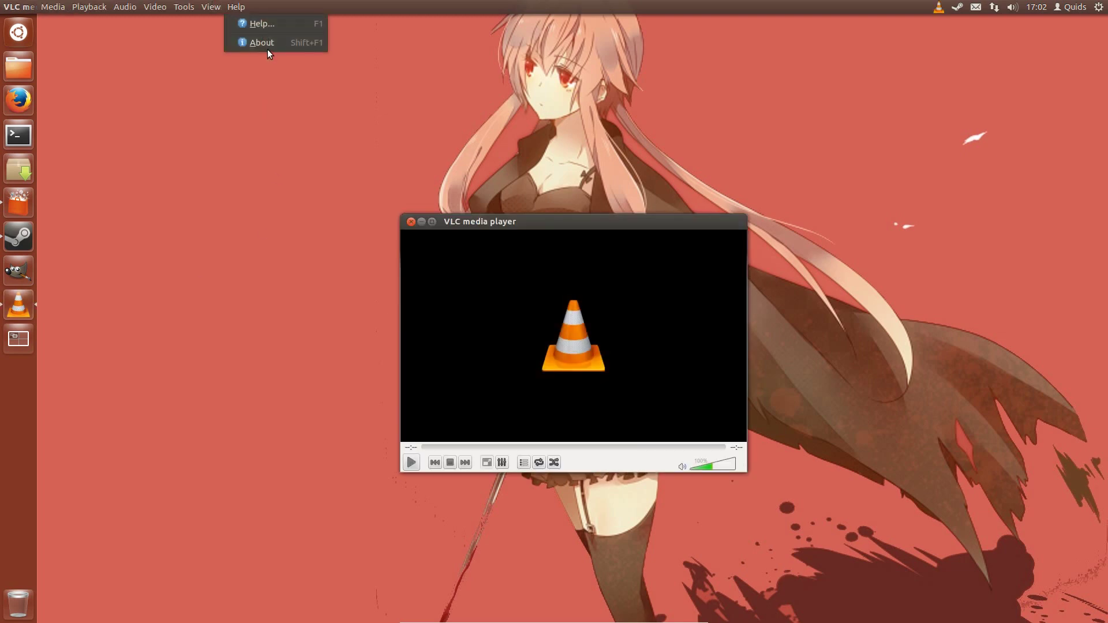
pyautogui.click(268, 42)
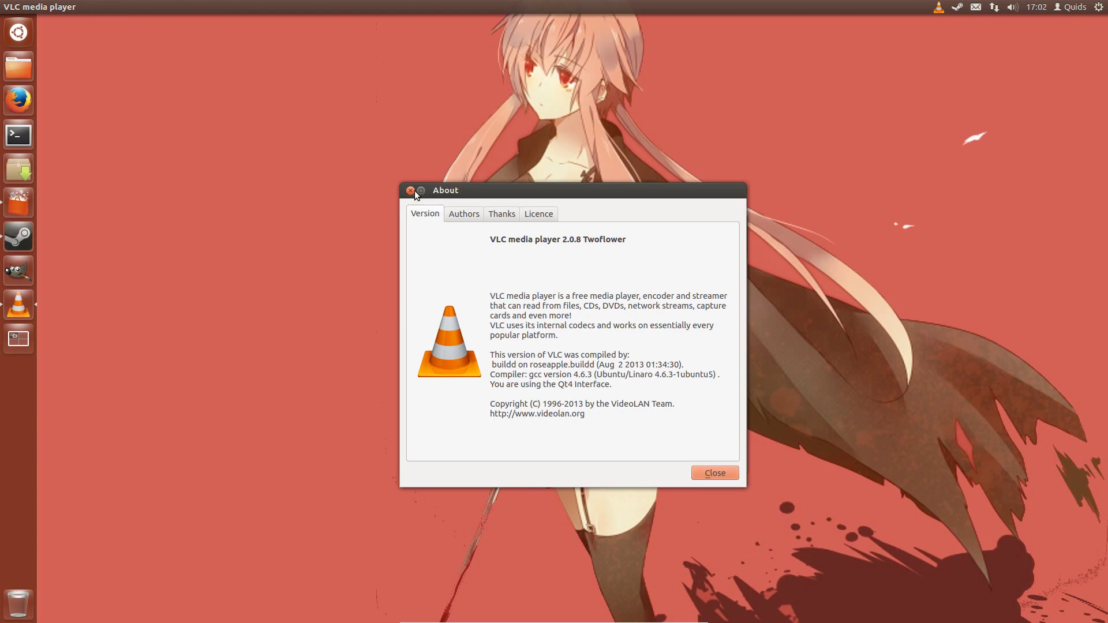
pyautogui.click(410, 191)
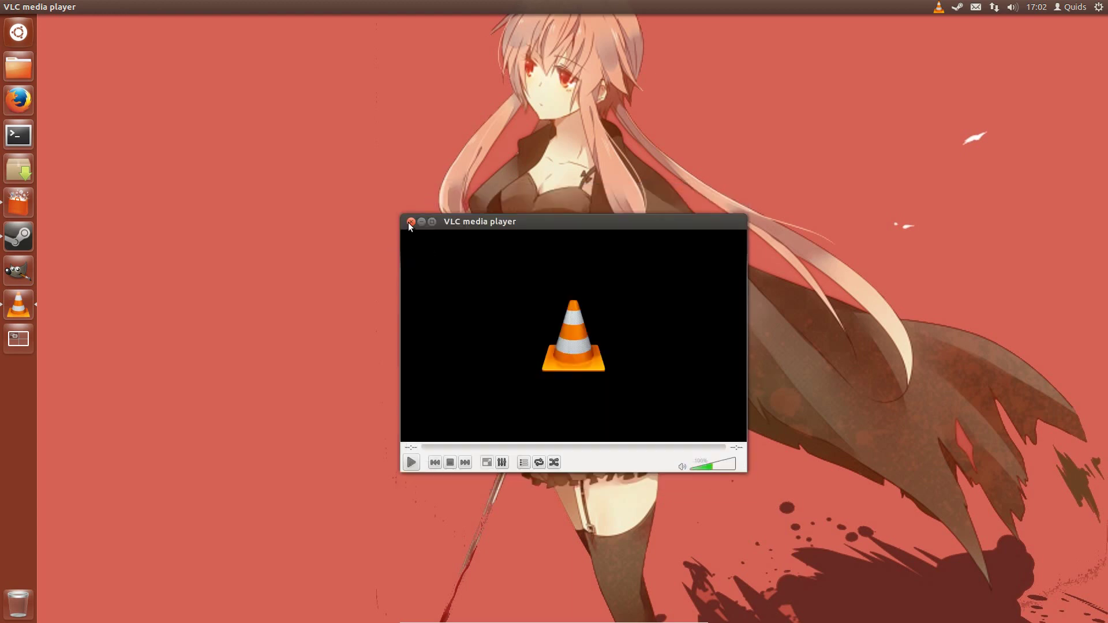
pyautogui.click(411, 223)
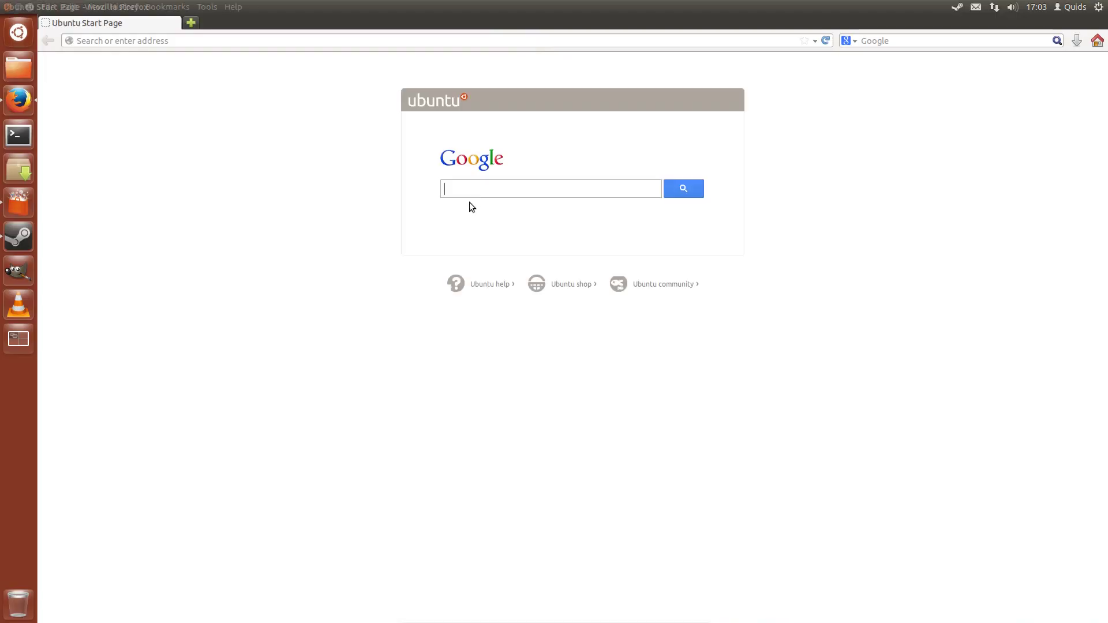
# Google 'ppa gim', open the Launchpad gimp PPA result, and select its PPA name.
pyautogui.click(512, 190)
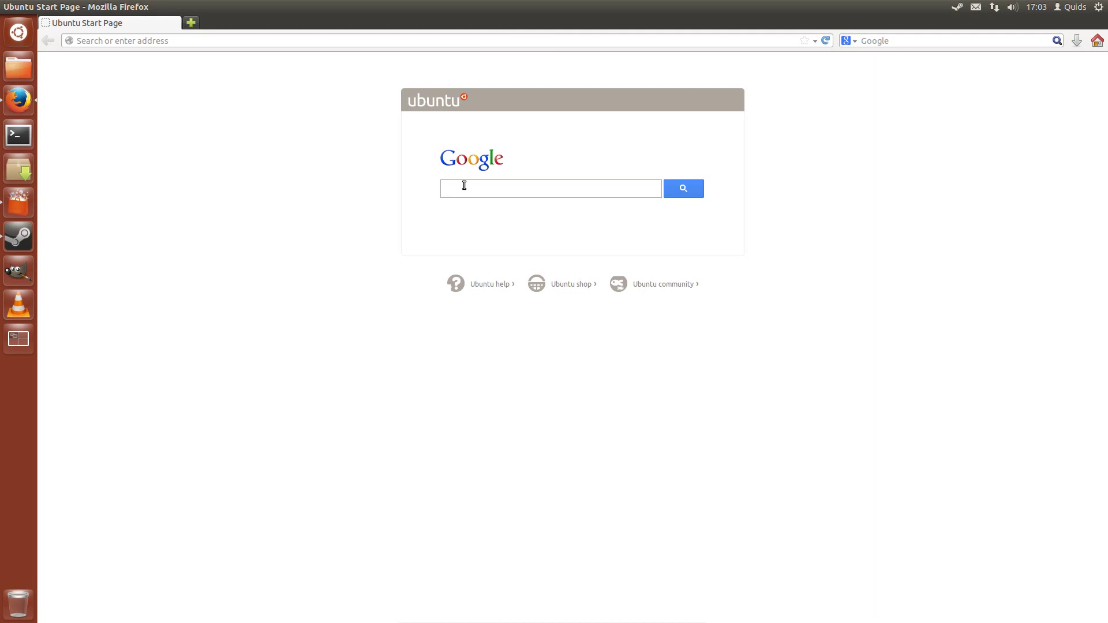
pyautogui.write('ppa gimp')
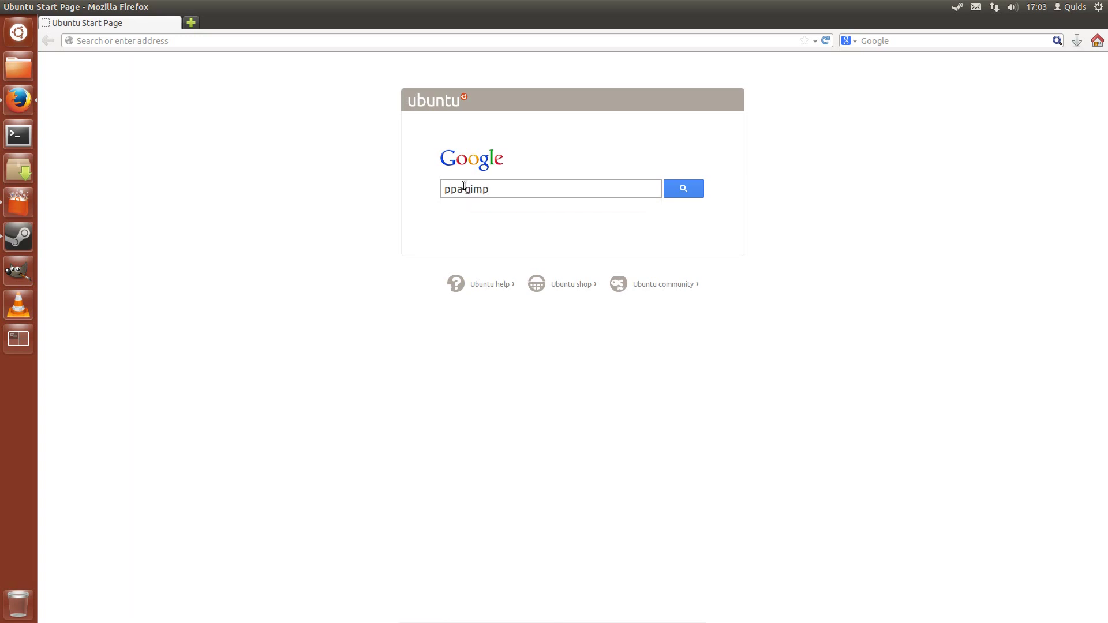
pyautogui.press('Return')
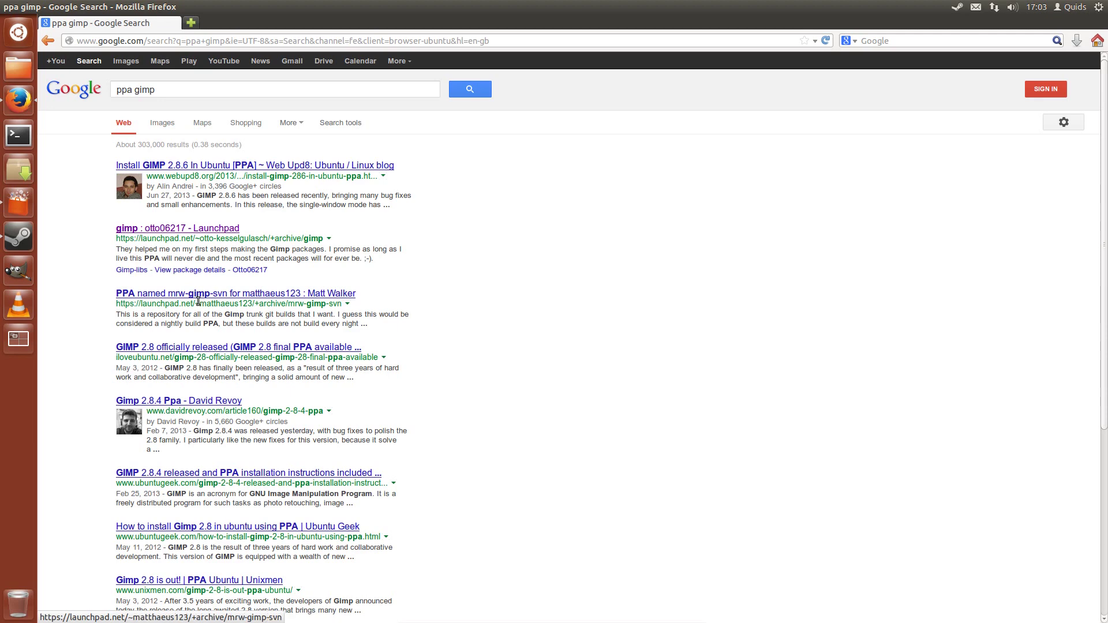
pyautogui.click(188, 229)
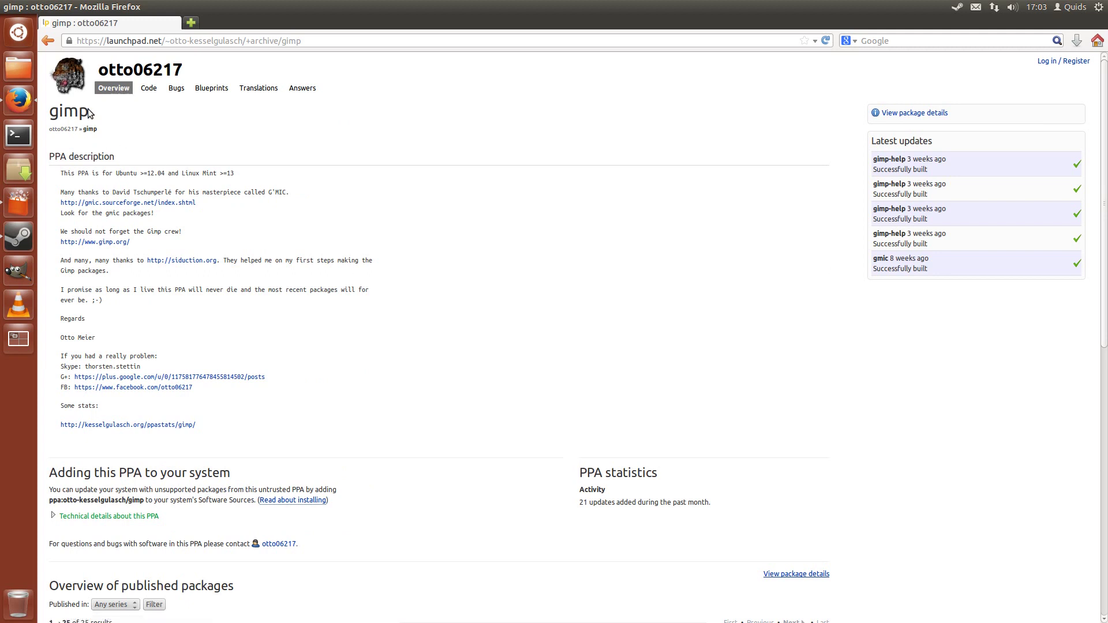
pyautogui.moveTo(49, 501); pyautogui.dragTo(144, 502)
pyautogui.hotkey('ctrl', 'c')
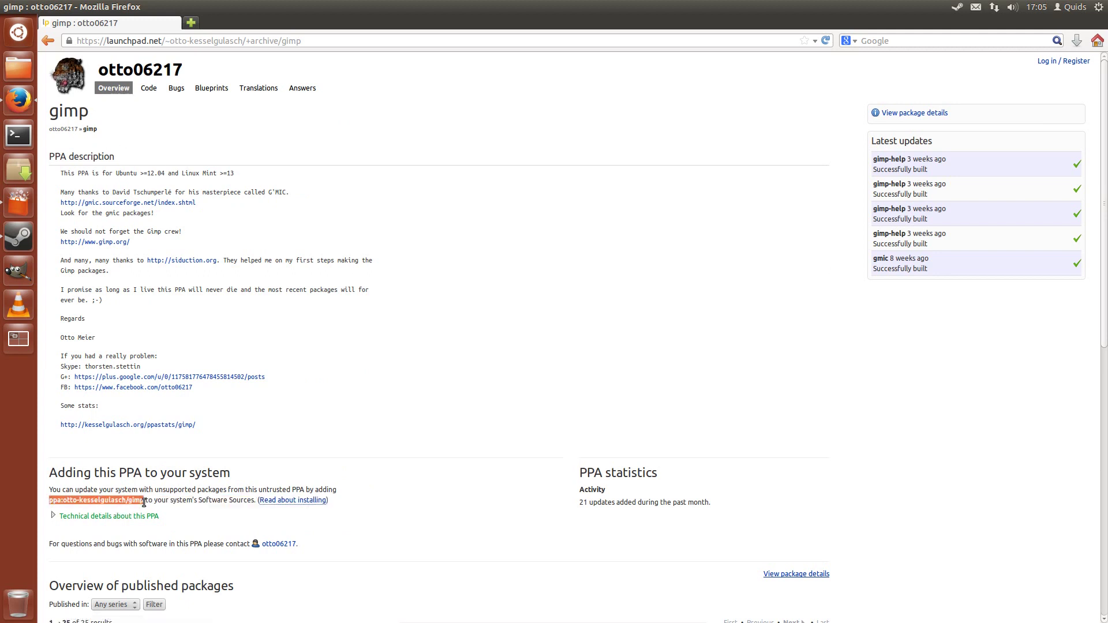
# Bring back Software Centre and open the Other Software list in Software Sources.
pyautogui.click(18, 202)
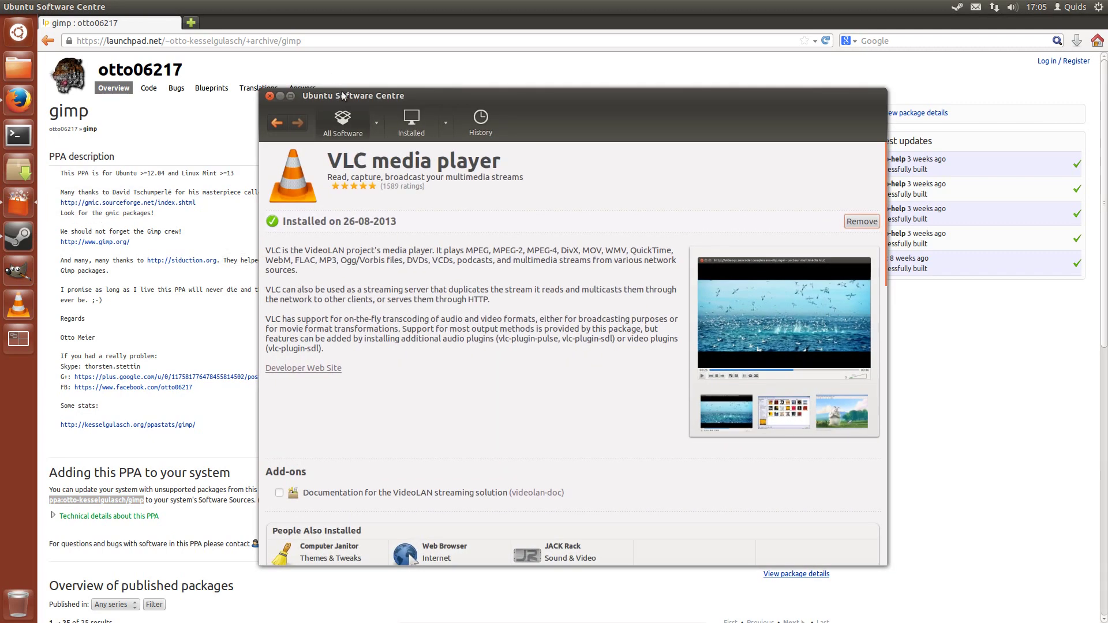
pyautogui.click(88, 6)
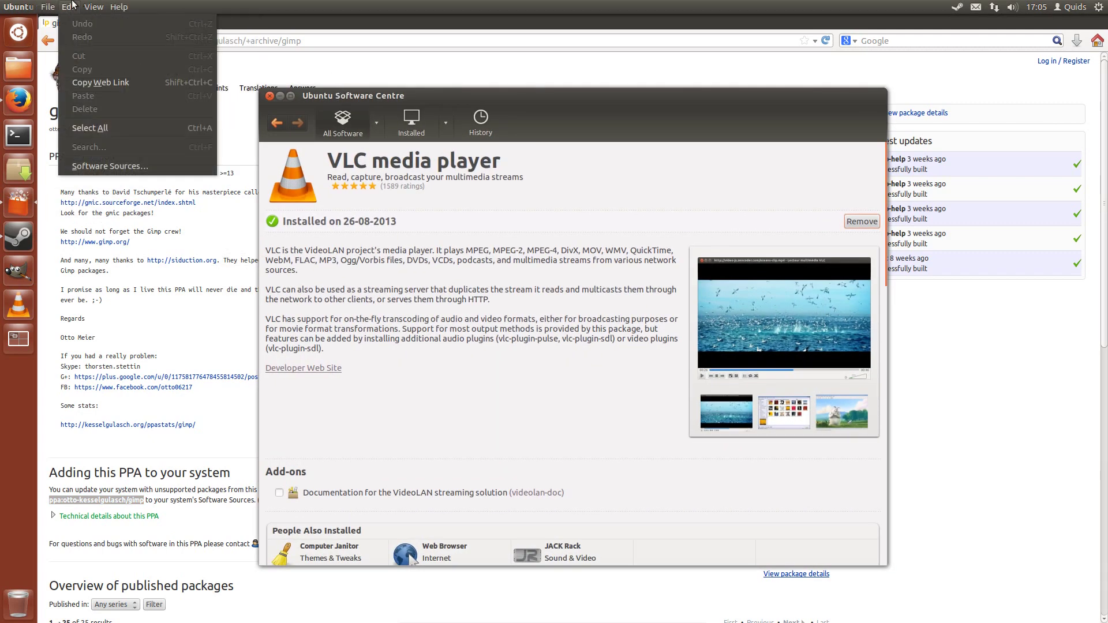
pyautogui.click(111, 167)
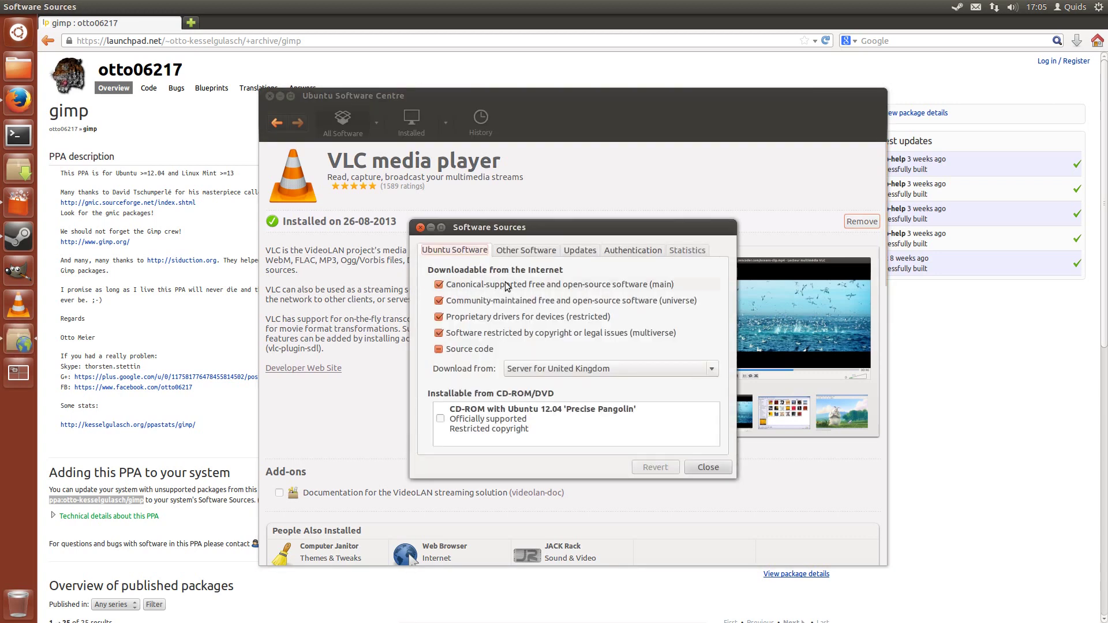
pyautogui.click(527, 250)
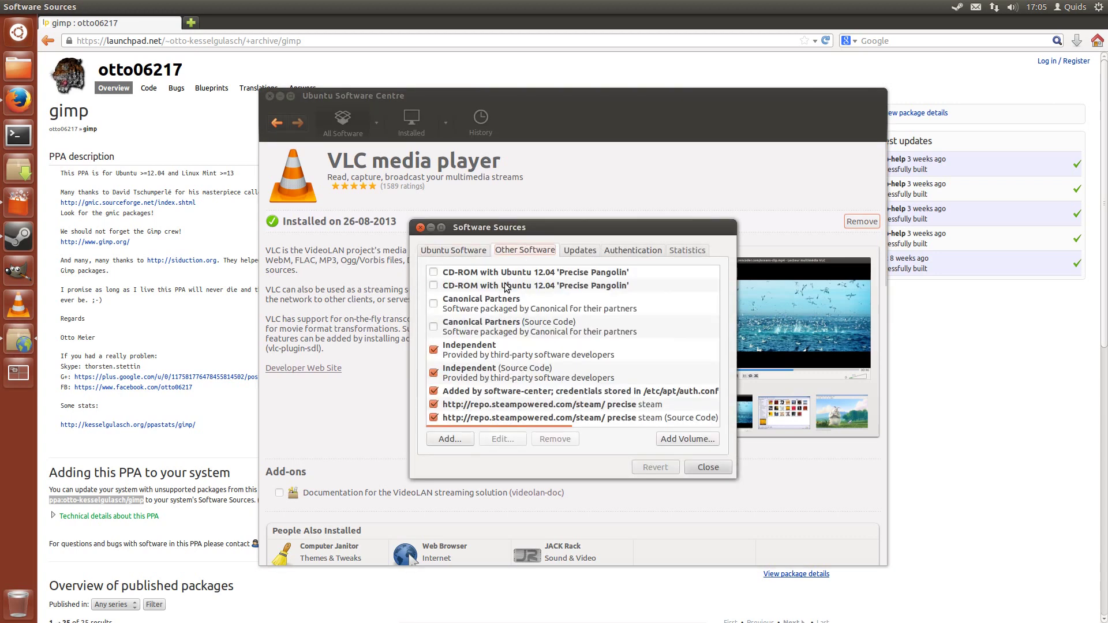
# Add the pasted otto-kesselgulasch/gimp PPA as a new source, then close Software Centre.
pyautogui.click(448, 440)
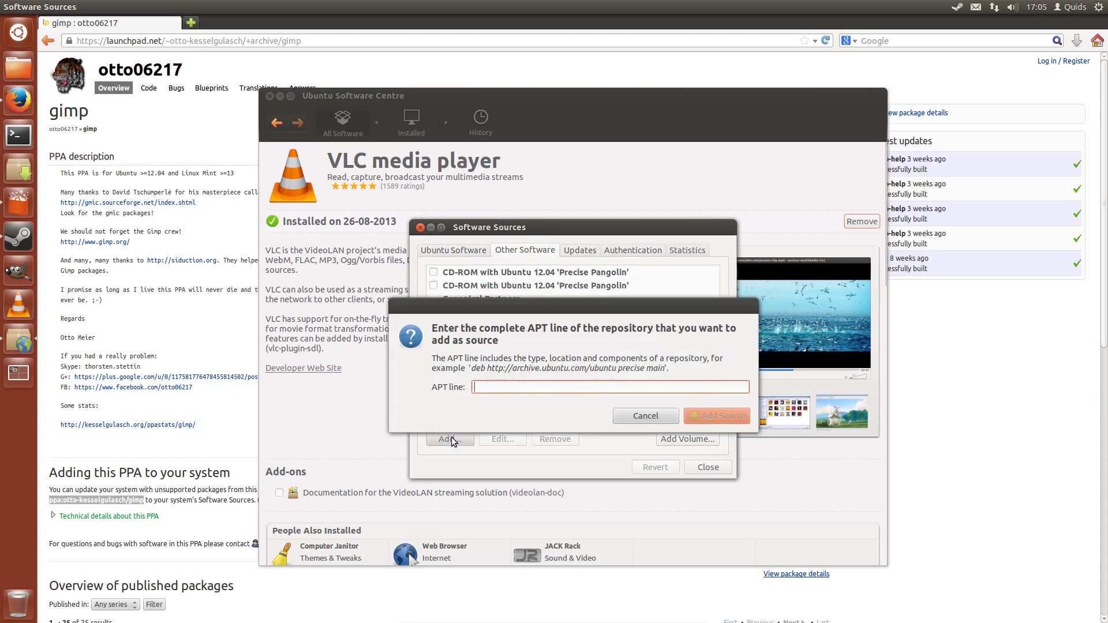
pyautogui.rightClick(517, 388)
pyautogui.click(562, 427)
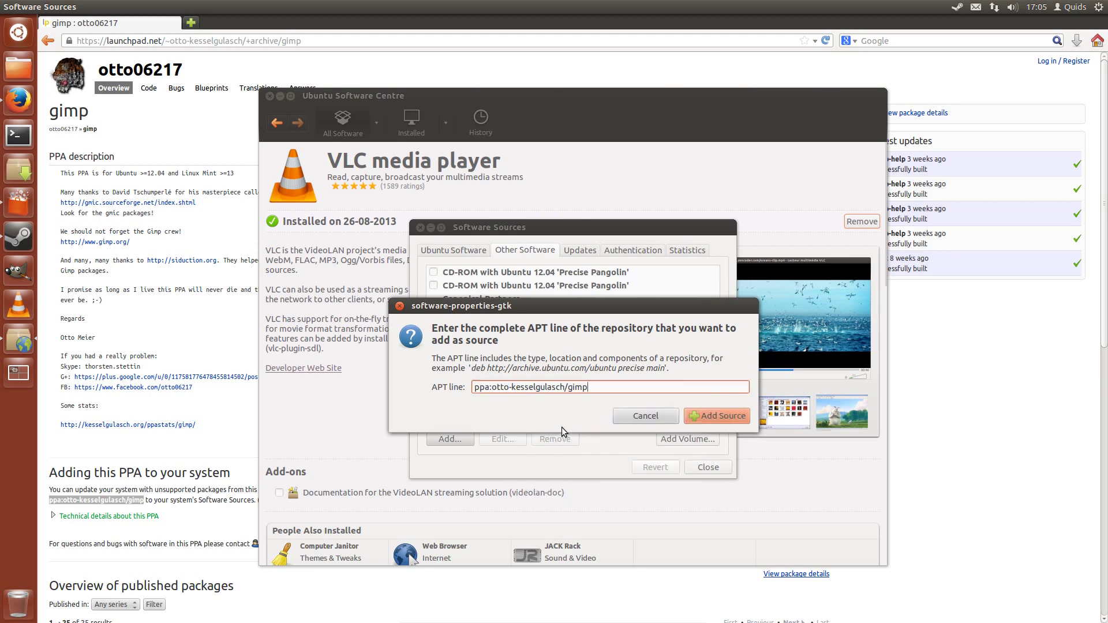
pyautogui.click(716, 416)
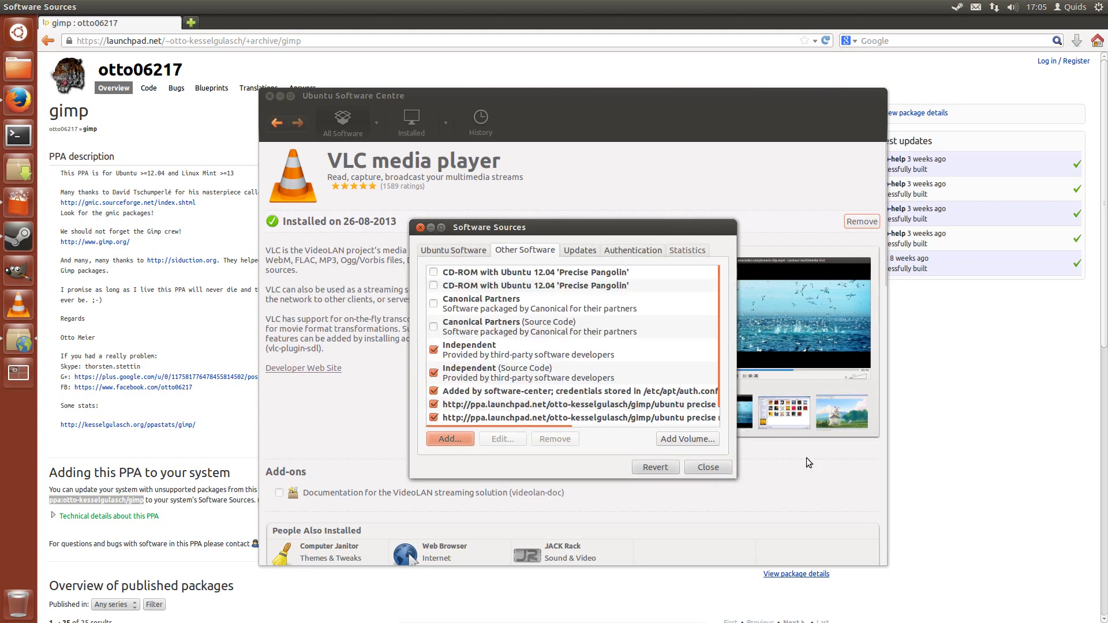
pyautogui.click(710, 469)
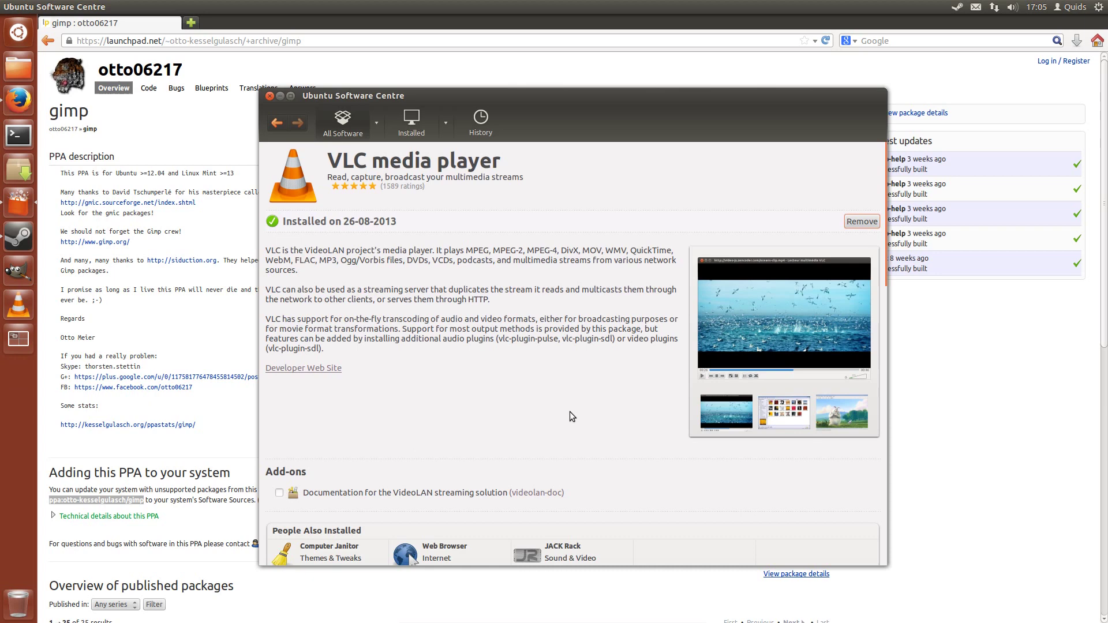
pyautogui.click(270, 96)
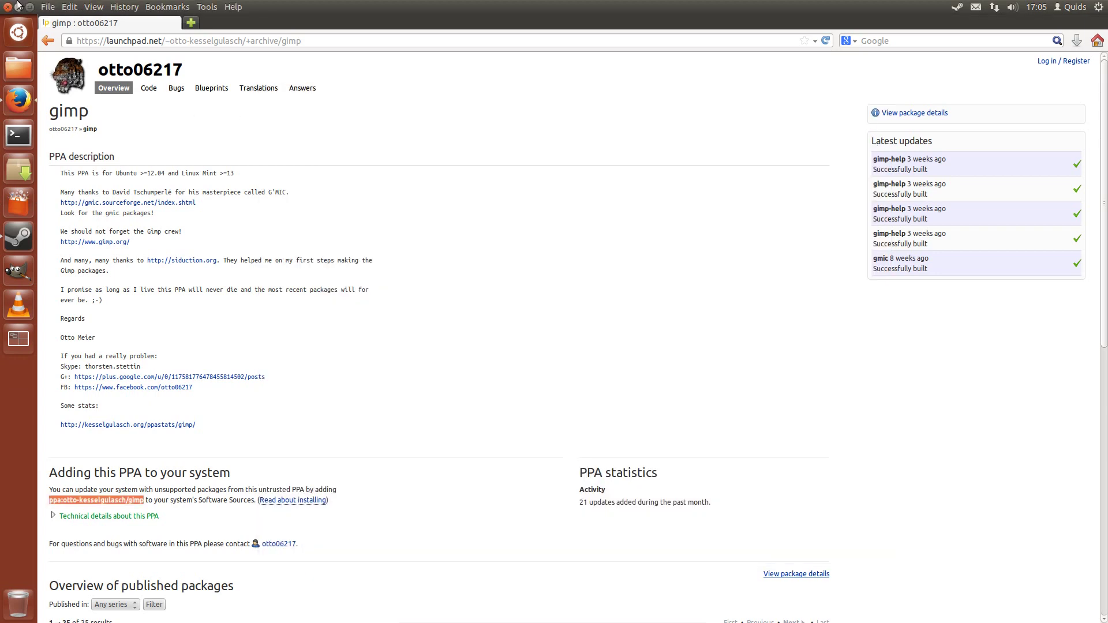
# Minimize the browser, relaunch Firefox, check its version in About Firefox, then close Firefox.
pyautogui.click(18, 6)
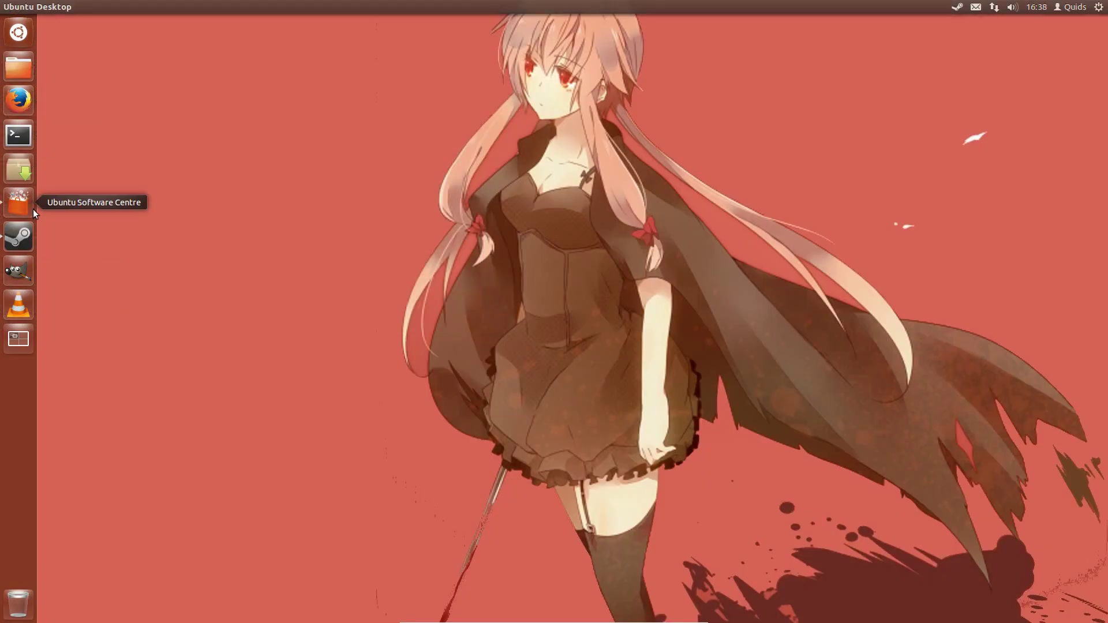
pyautogui.click(18, 102)
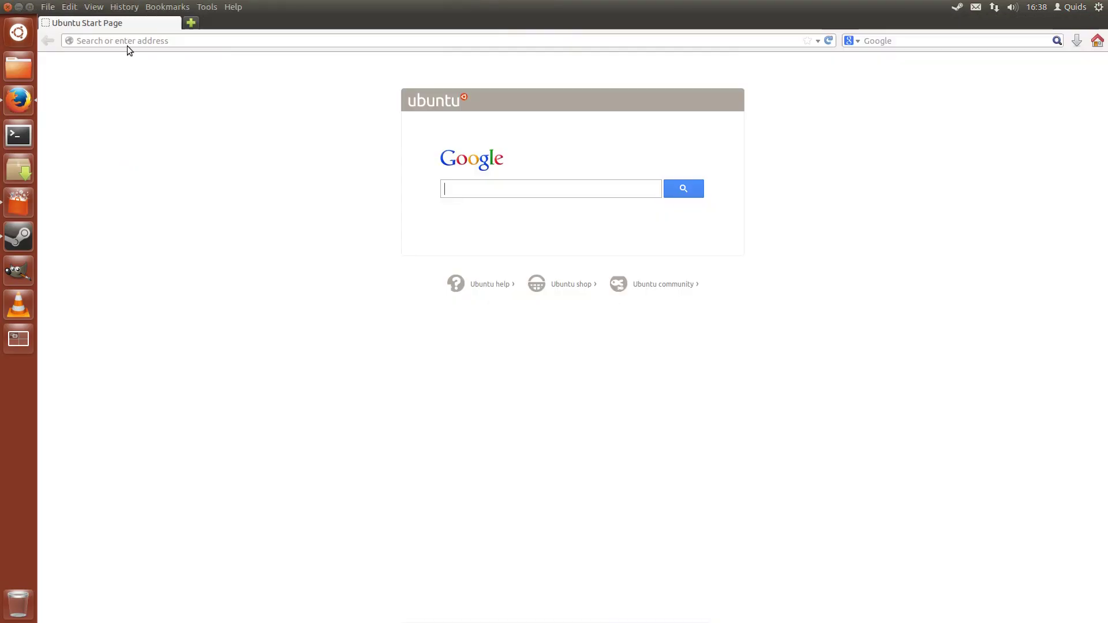
pyautogui.click(233, 6)
pyautogui.click(238, 108)
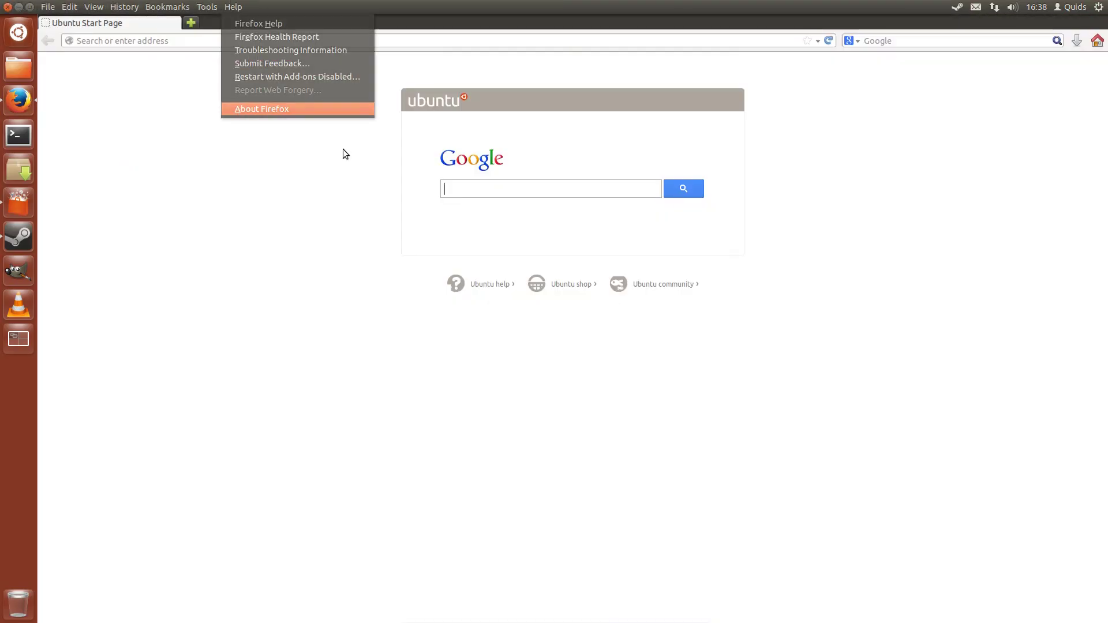
pyautogui.click(404, 241)
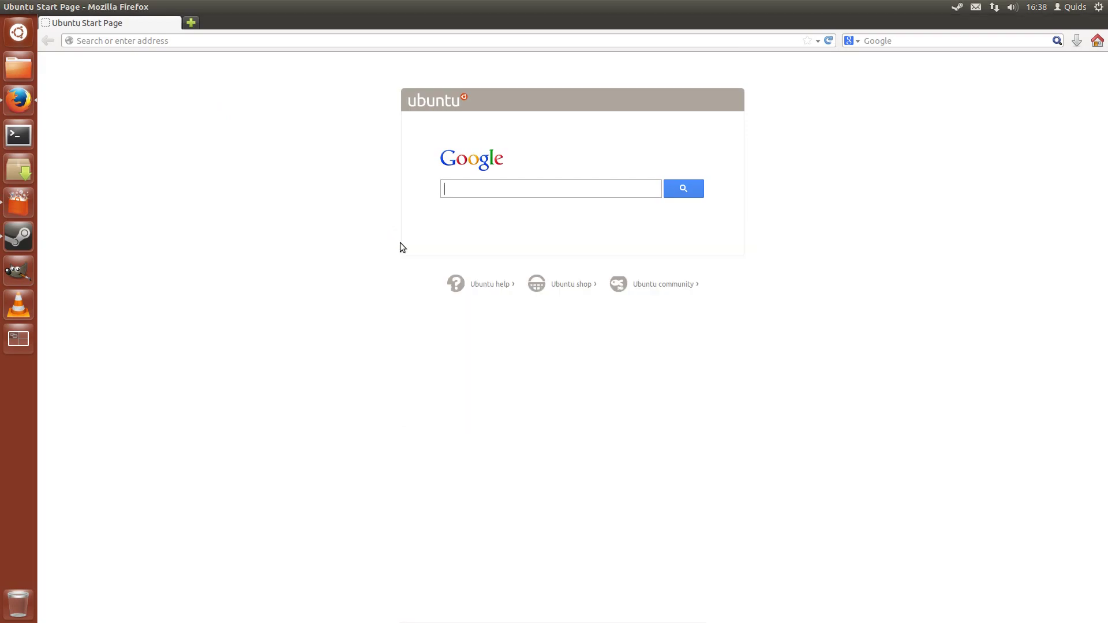
pyautogui.click(8, 5)
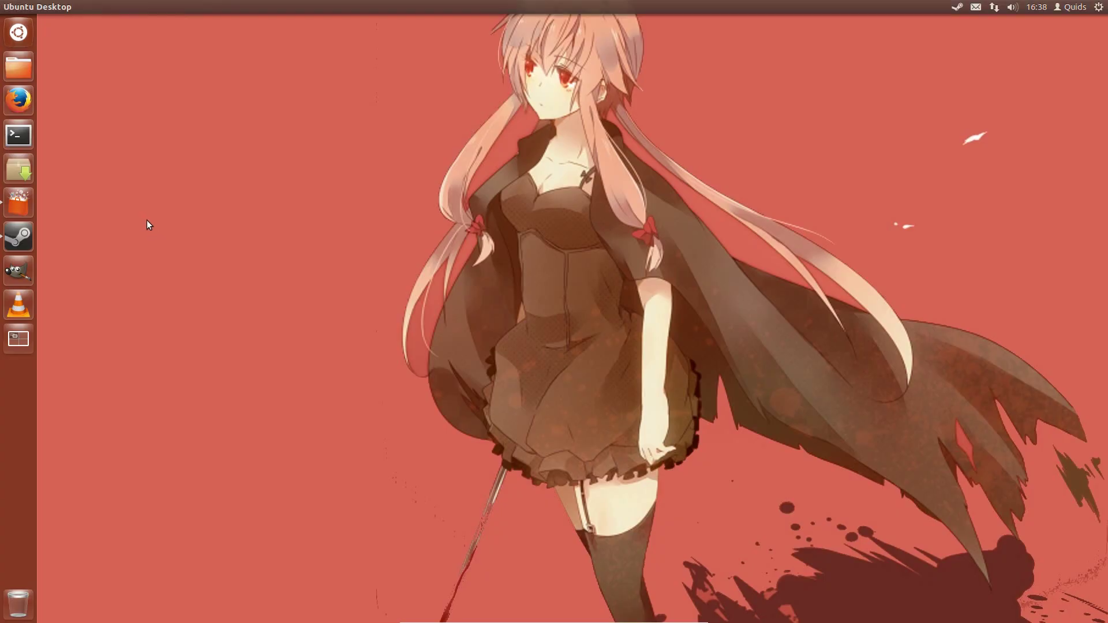
# Launch MyUnity from the Dash and set the launcher colour to light cyan #6ECFD2.
pyautogui.click(19, 32)
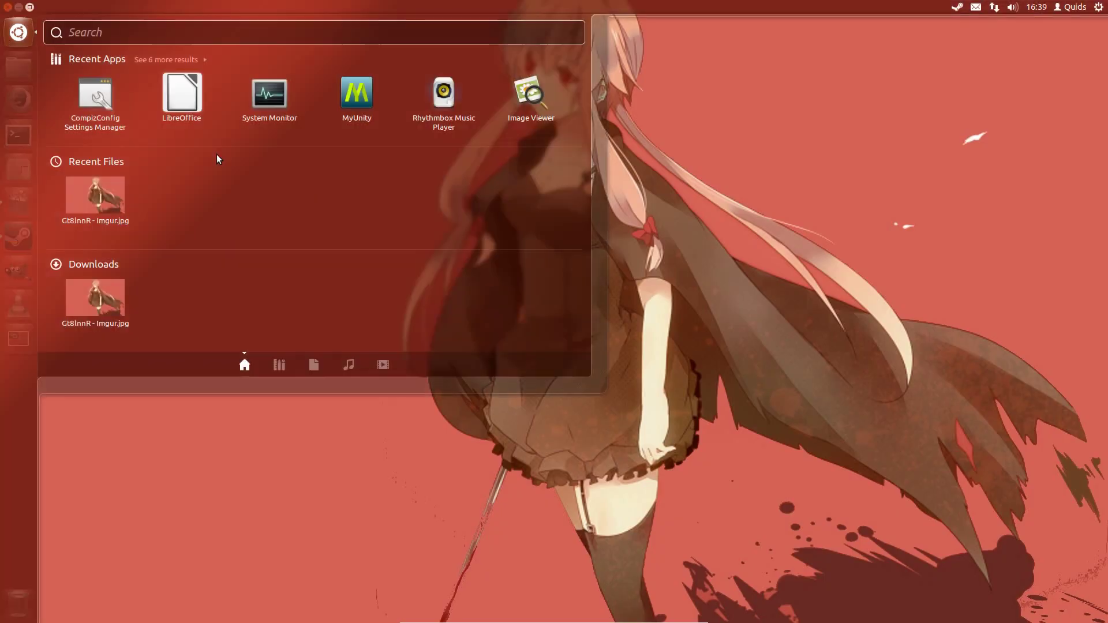
pyautogui.click(355, 97)
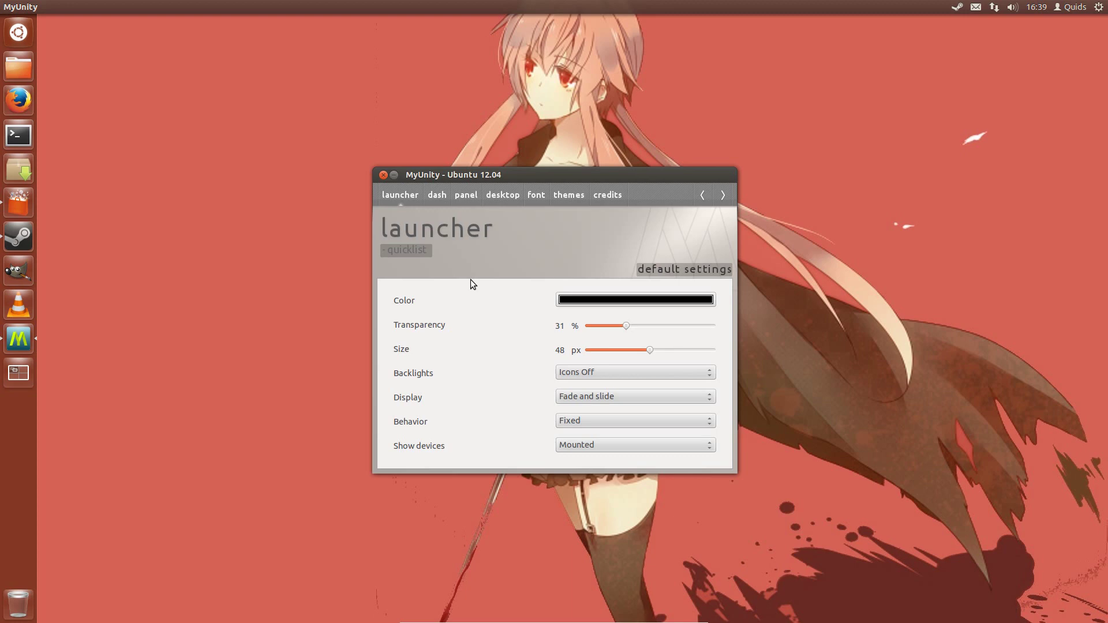
pyautogui.click(569, 306)
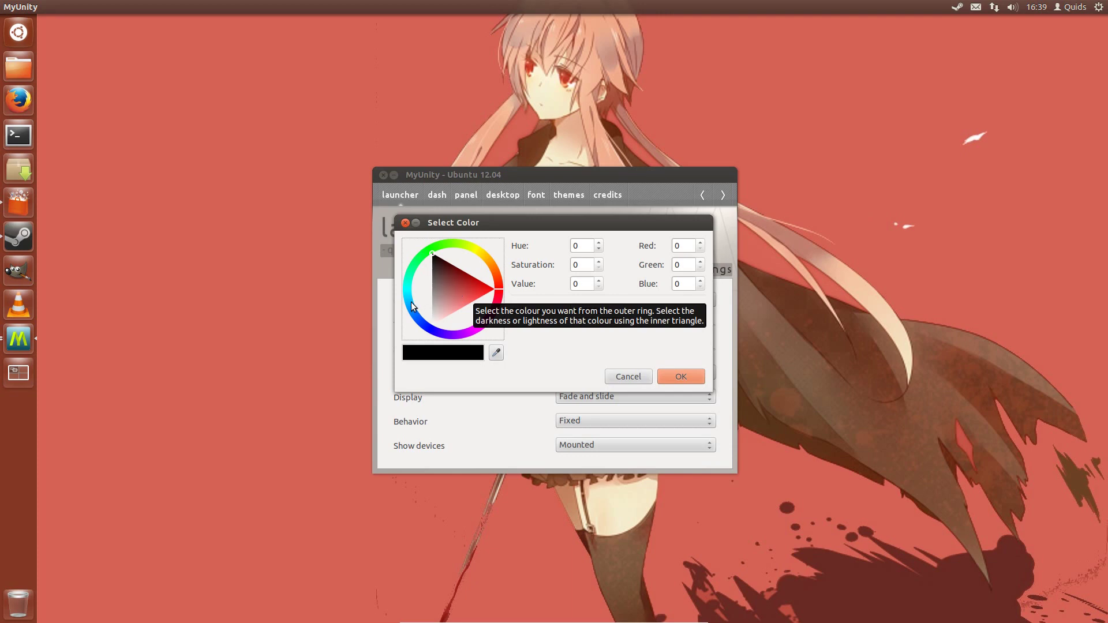
pyautogui.click(410, 303)
pyautogui.click(450, 280)
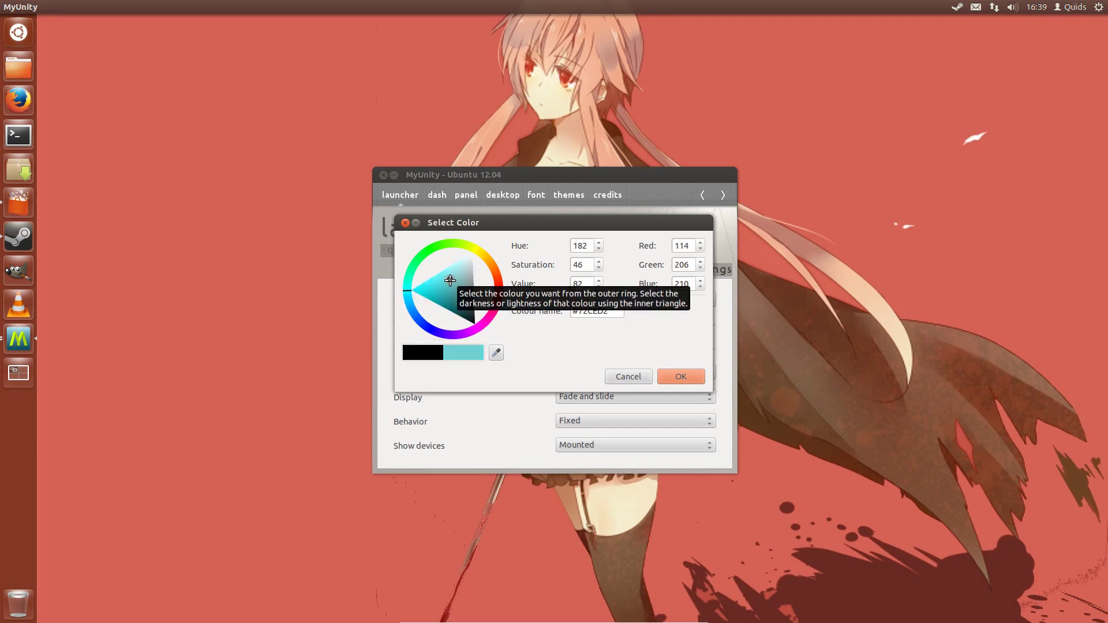
pyautogui.click(449, 280)
pyautogui.click(671, 376)
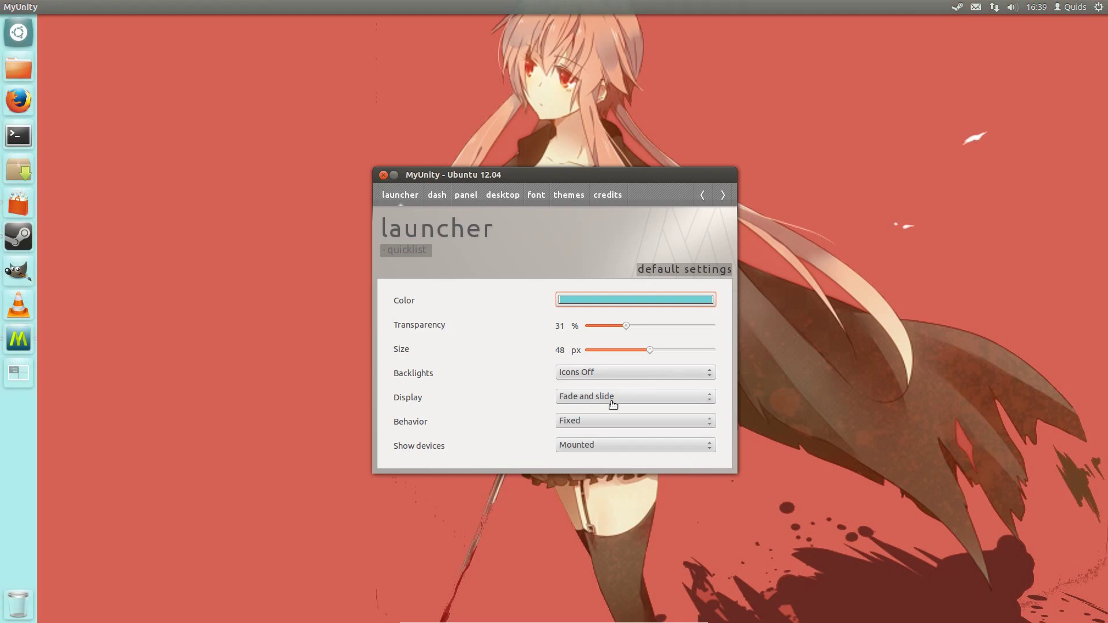
# Change the launcher colour to dark teal #203738, then reopen the colour choice and cancel it.
pyautogui.click(591, 309)
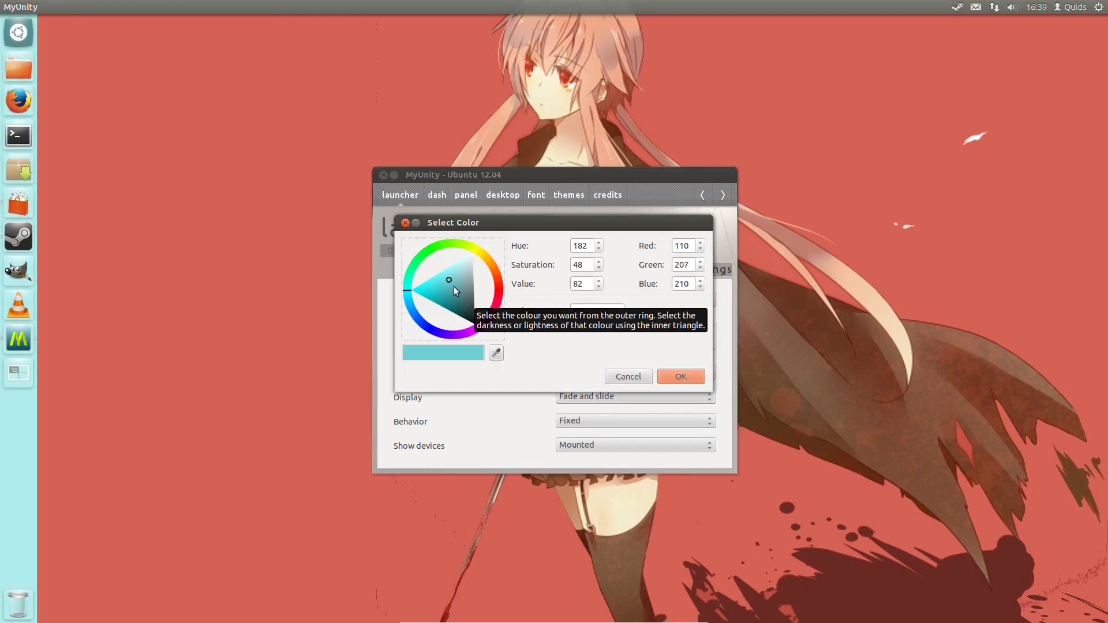
pyautogui.moveTo(454, 283); pyautogui.dragTo(469, 312)
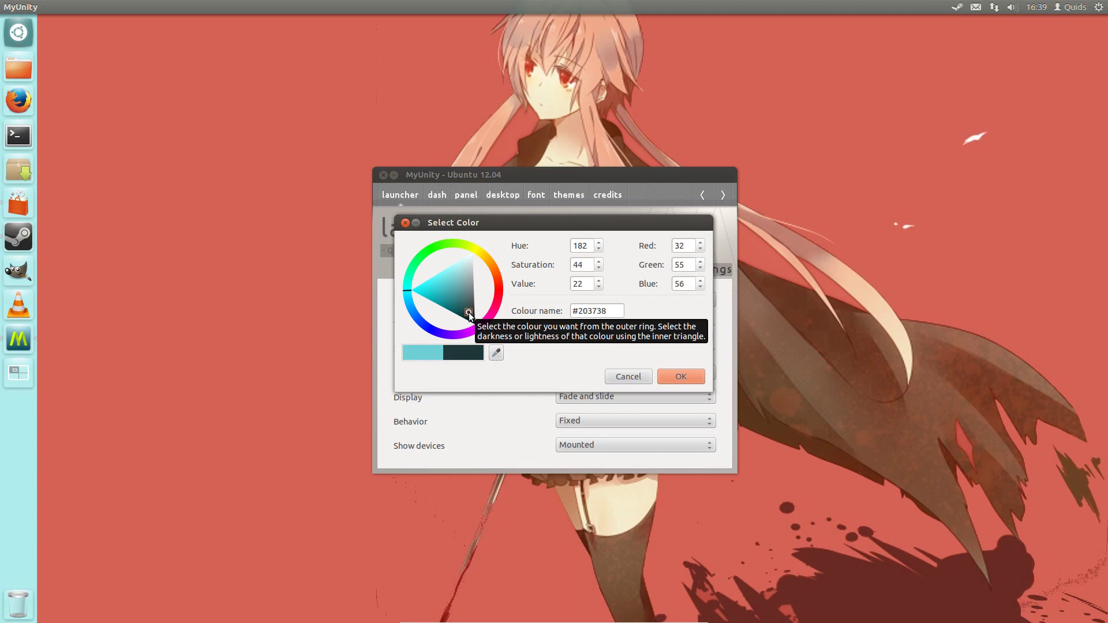
pyautogui.click(680, 378)
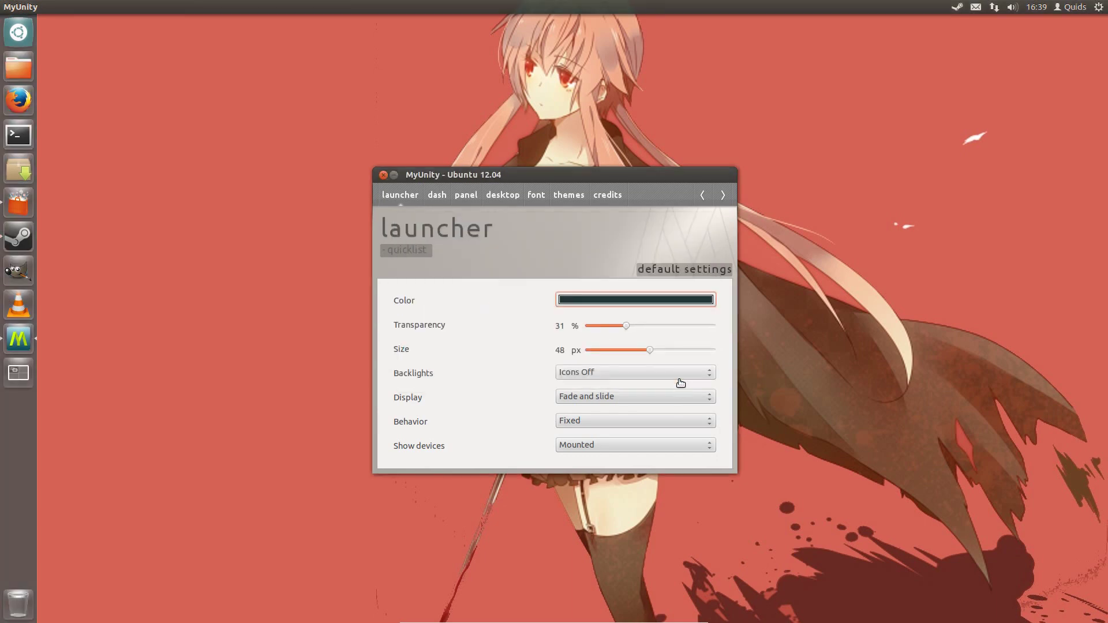
pyautogui.click(678, 299)
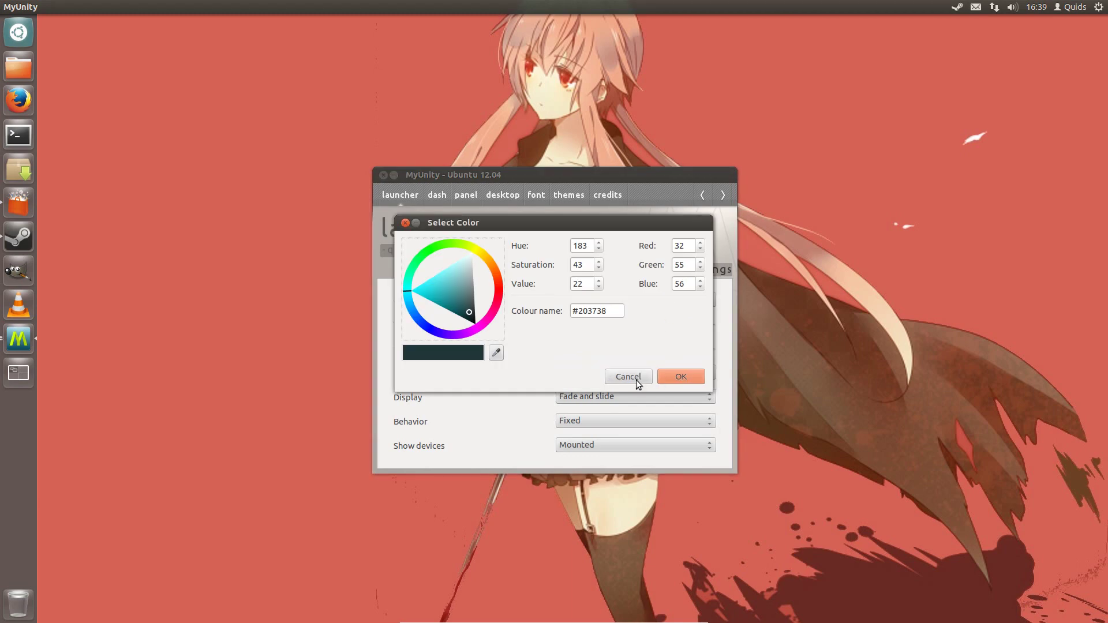
pyautogui.click(636, 382)
pyautogui.click(651, 303)
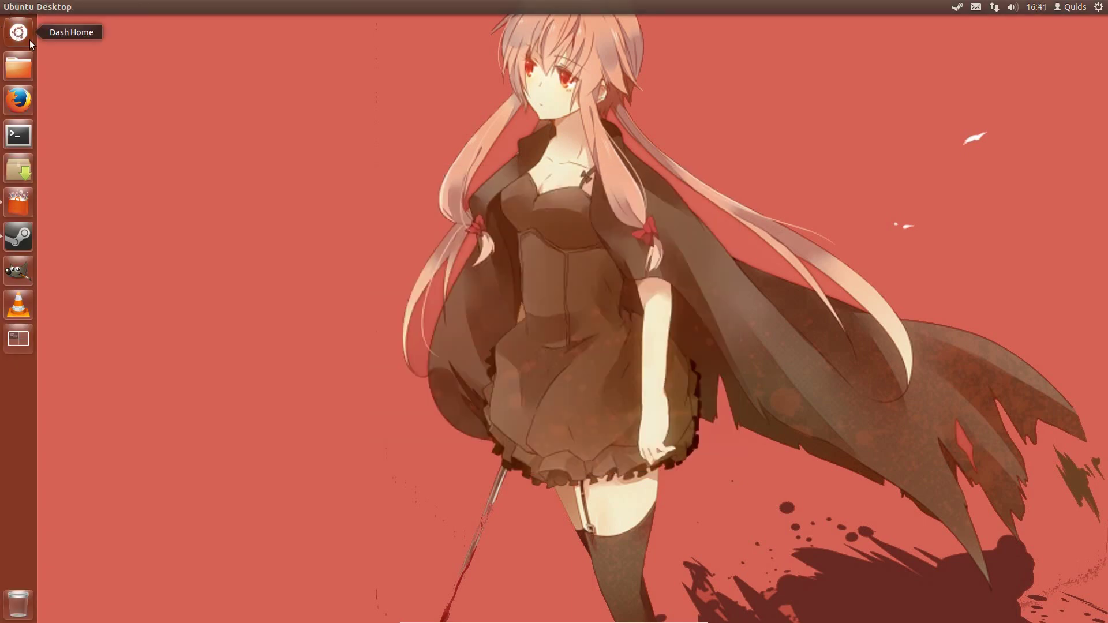
# Open the Dash's Applications lens, scroll the installed apps and expand it to full screen.
pyautogui.click(18, 33)
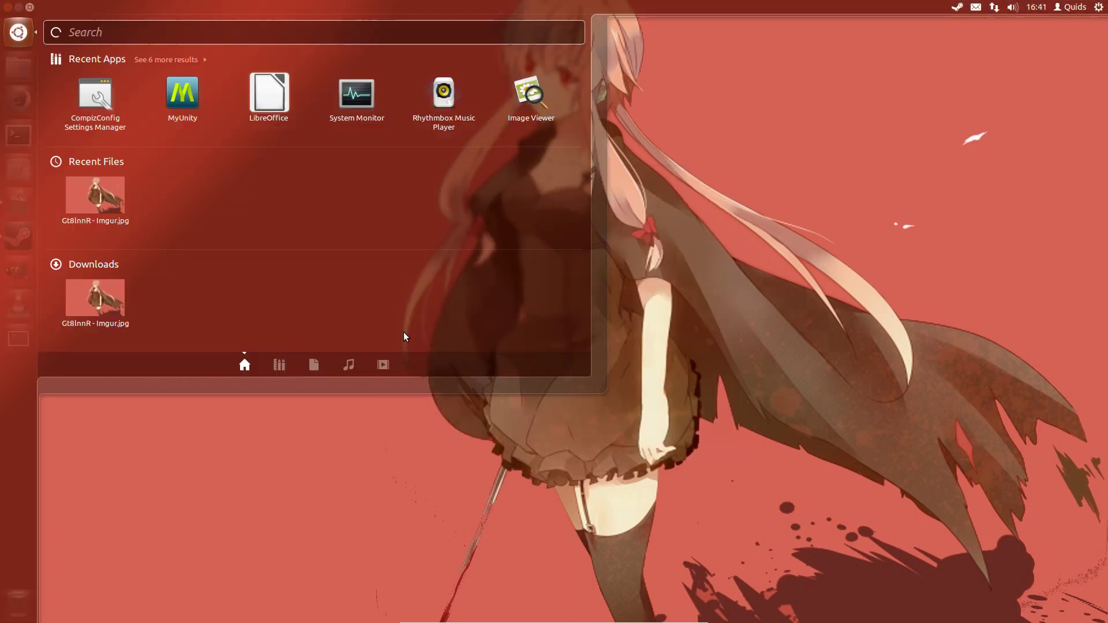
pyautogui.click(283, 355)
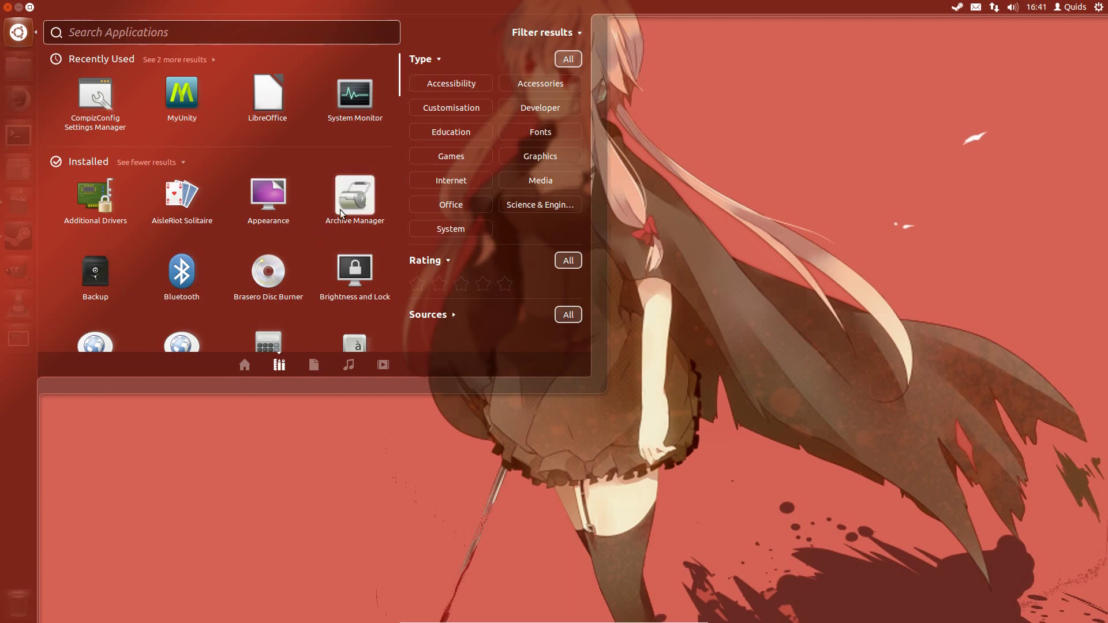
pyautogui.scroll(-1, 340, 210)
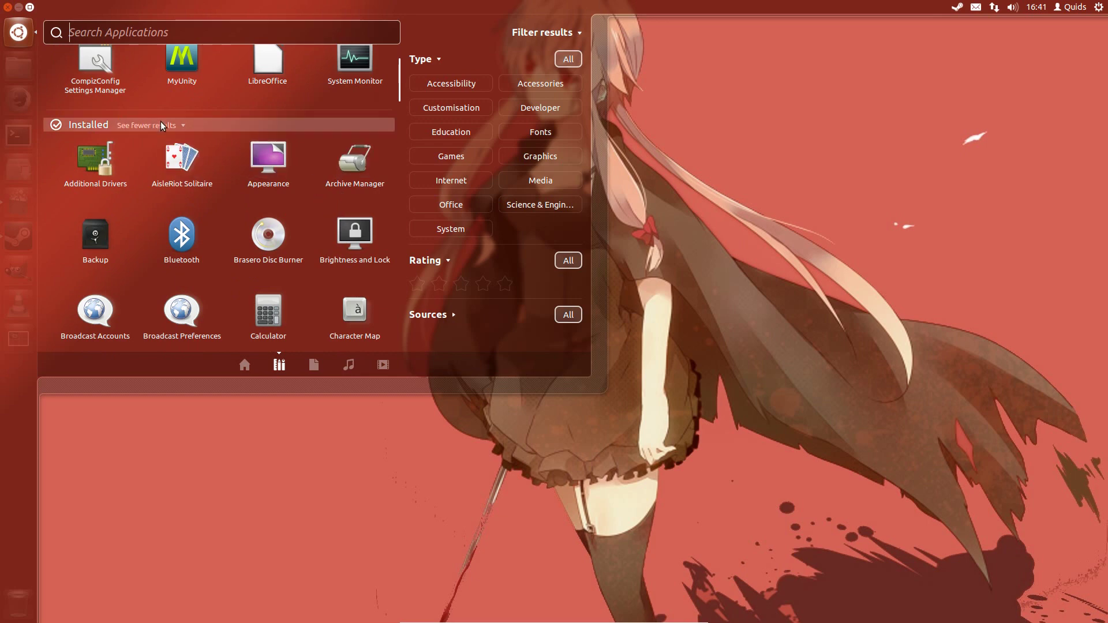
pyautogui.scroll(1, 162, 122)
pyautogui.scroll(-2, 353, 184)
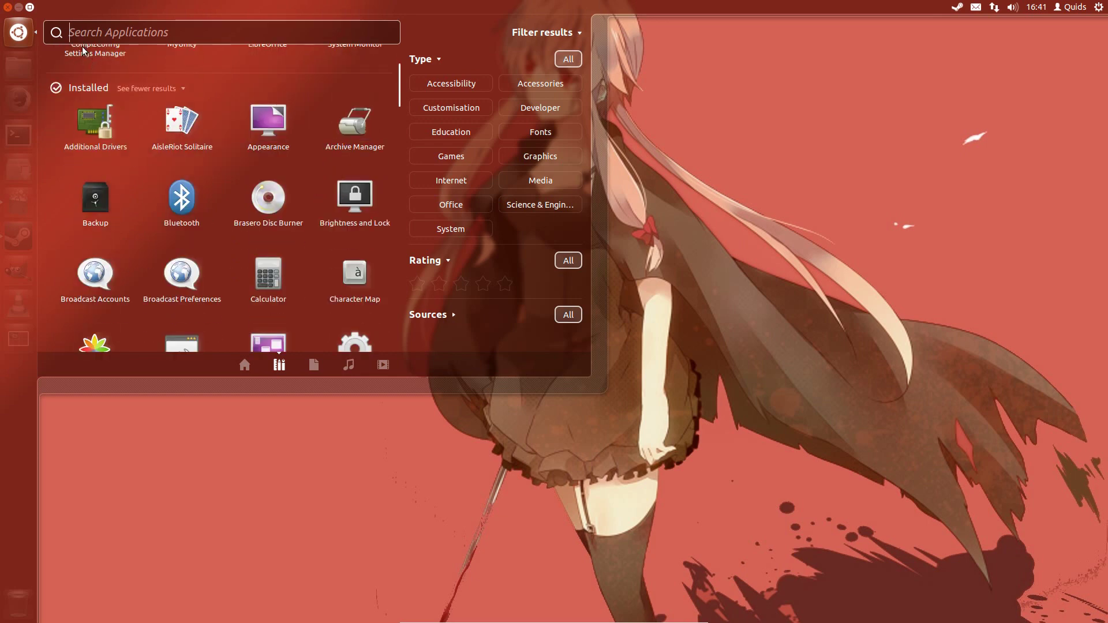
pyautogui.click(30, 6)
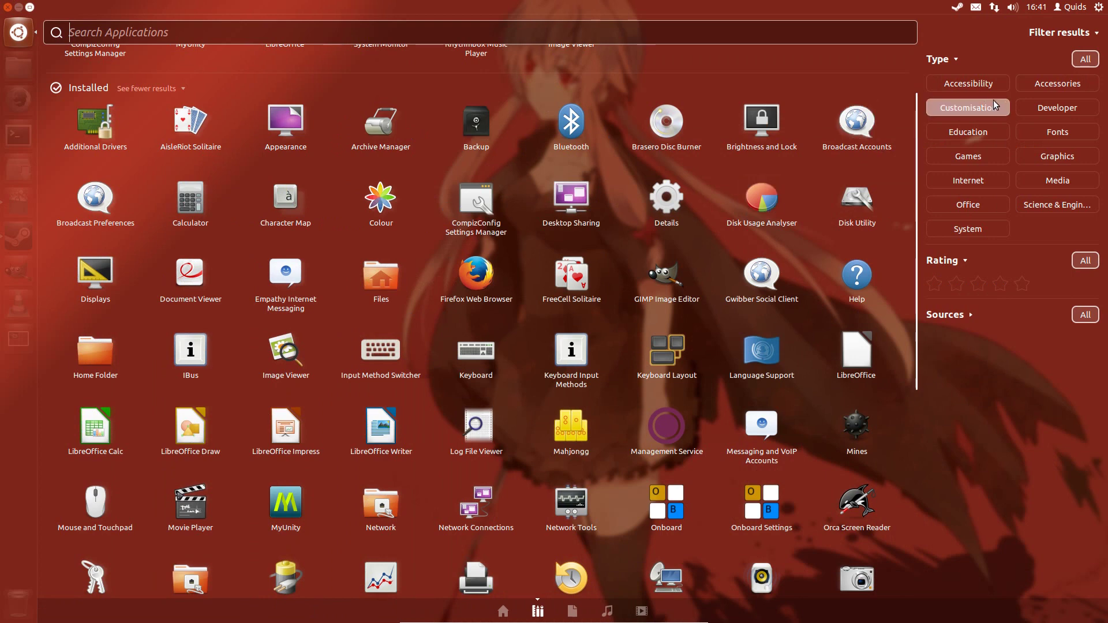
# Filter the app list by Games, then Internet, then Office, clearing each filter afterwards.
pyautogui.click(960, 155)
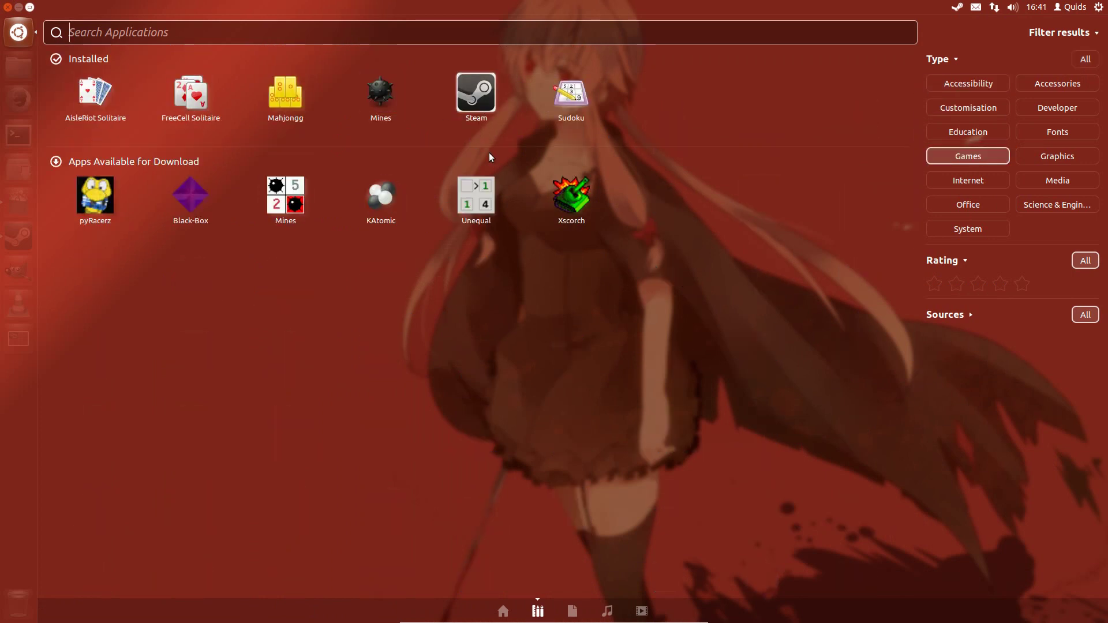
pyautogui.click(974, 161)
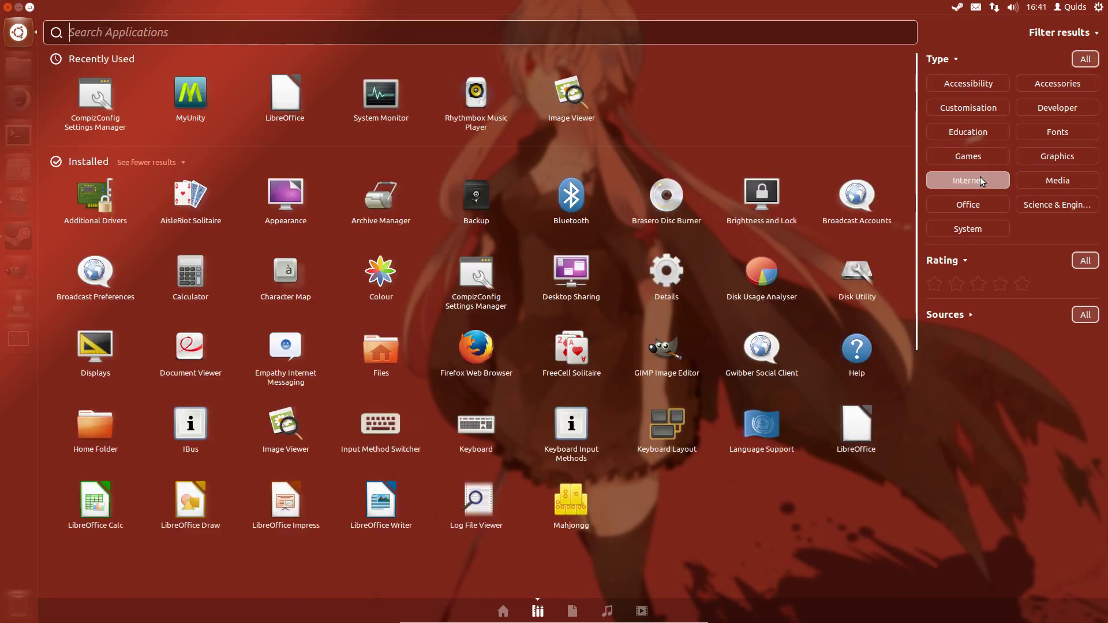
pyautogui.click(981, 179)
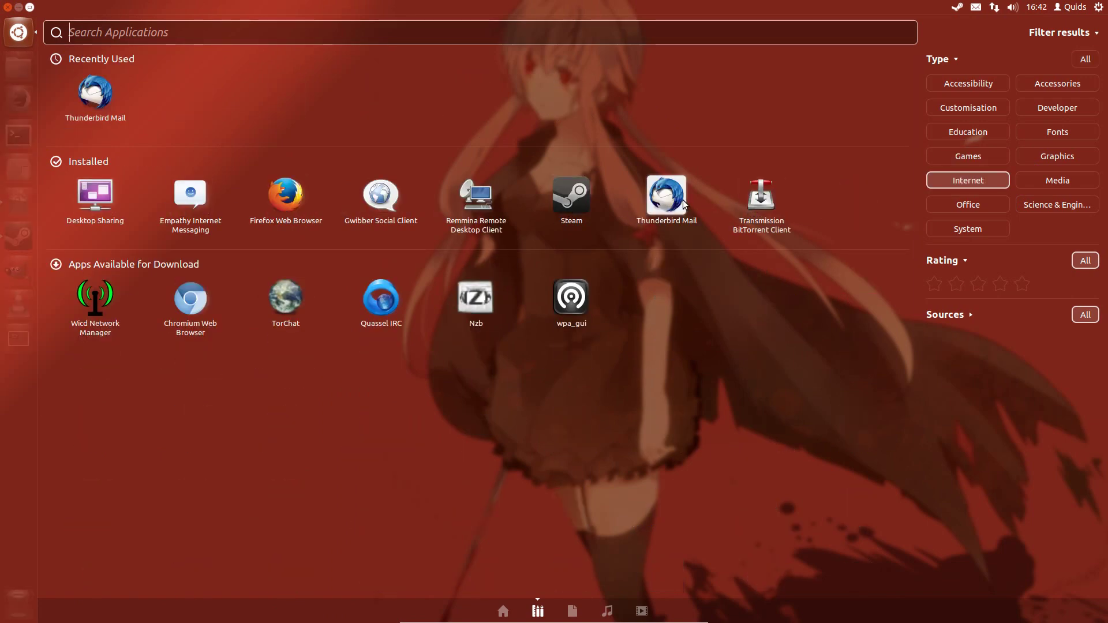
pyautogui.click(977, 184)
pyautogui.click(971, 201)
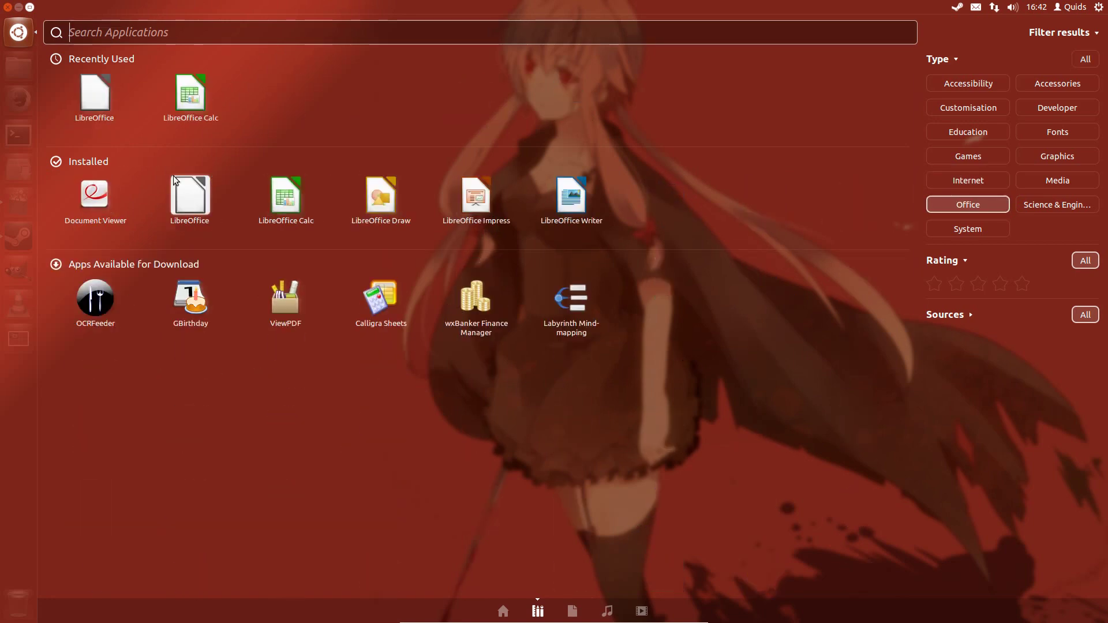
pyautogui.click(981, 203)
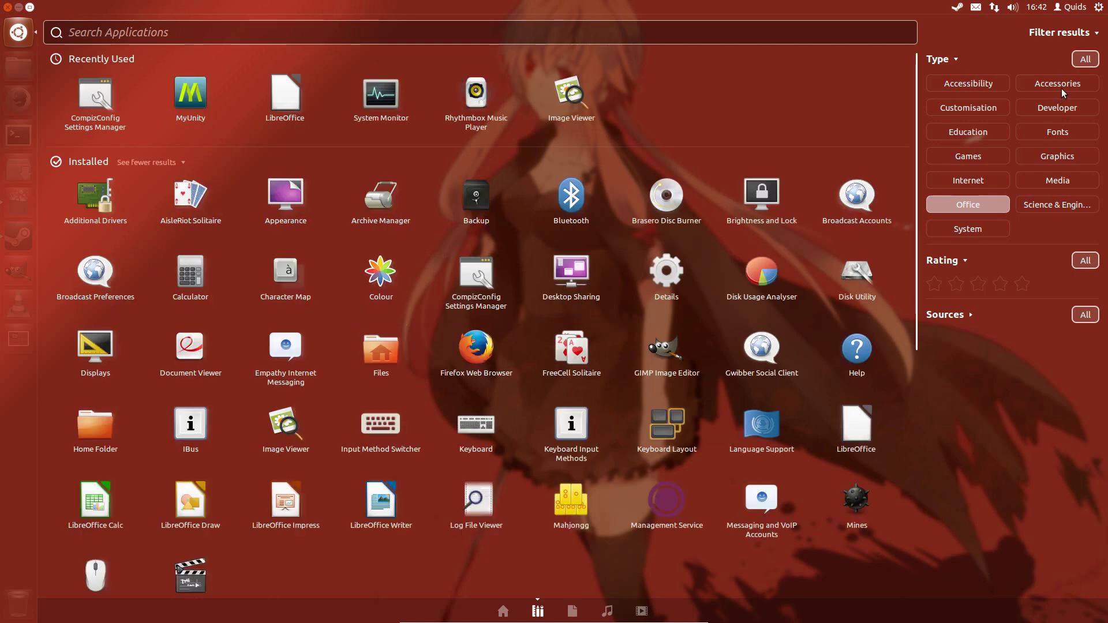
# Filter by Accessories, then Graphics, Media and Science & Engineering apps.
pyautogui.click(1061, 87)
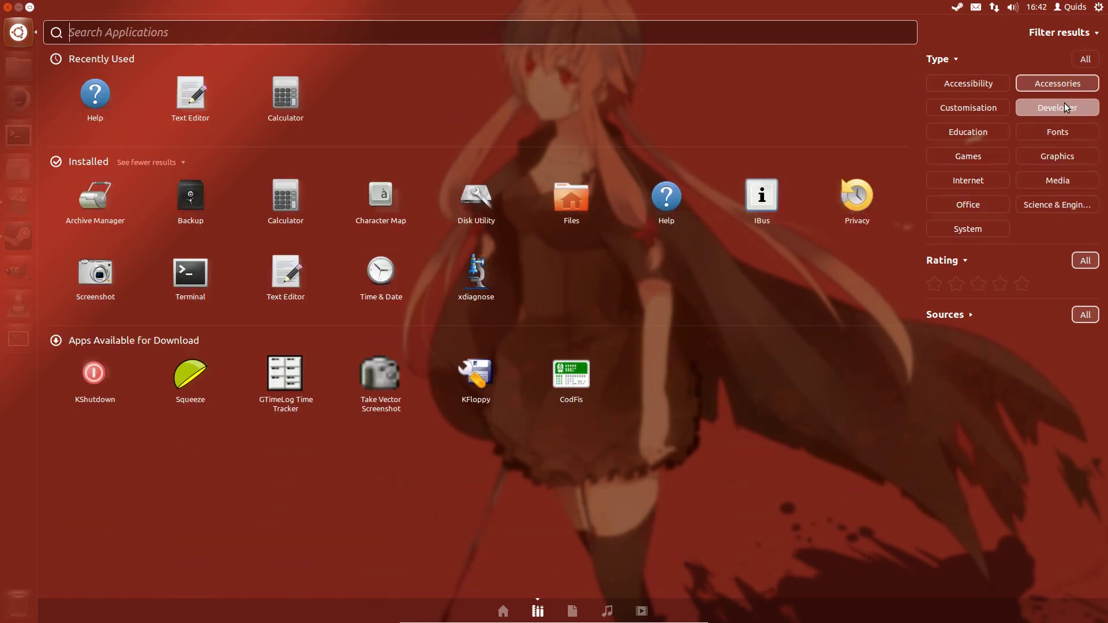
pyautogui.click(1057, 86)
pyautogui.click(1055, 157)
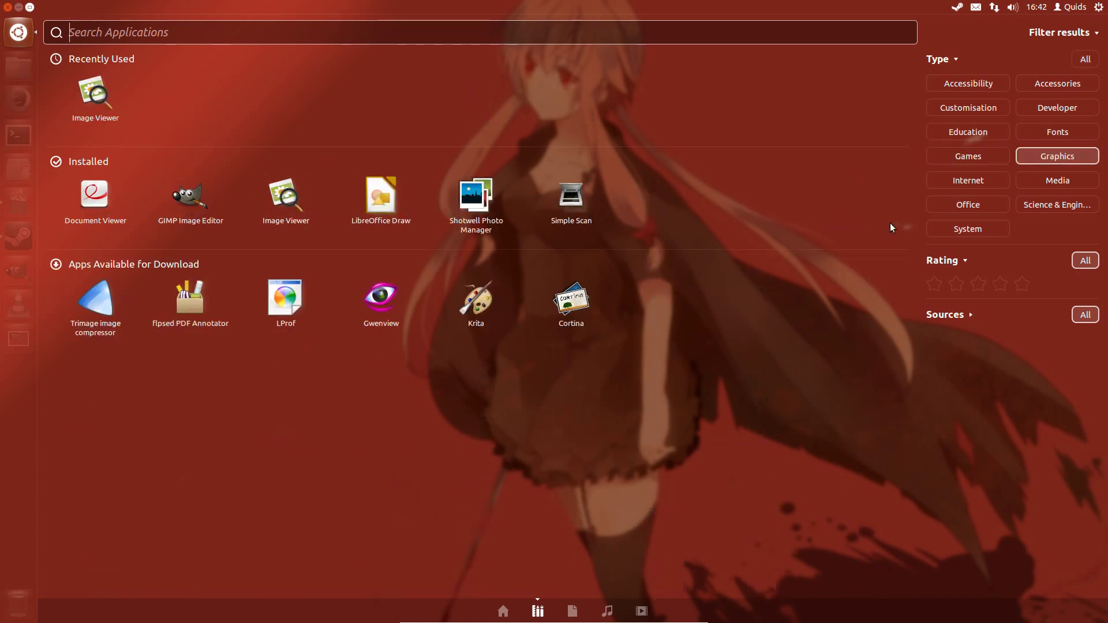
pyautogui.click(1059, 180)
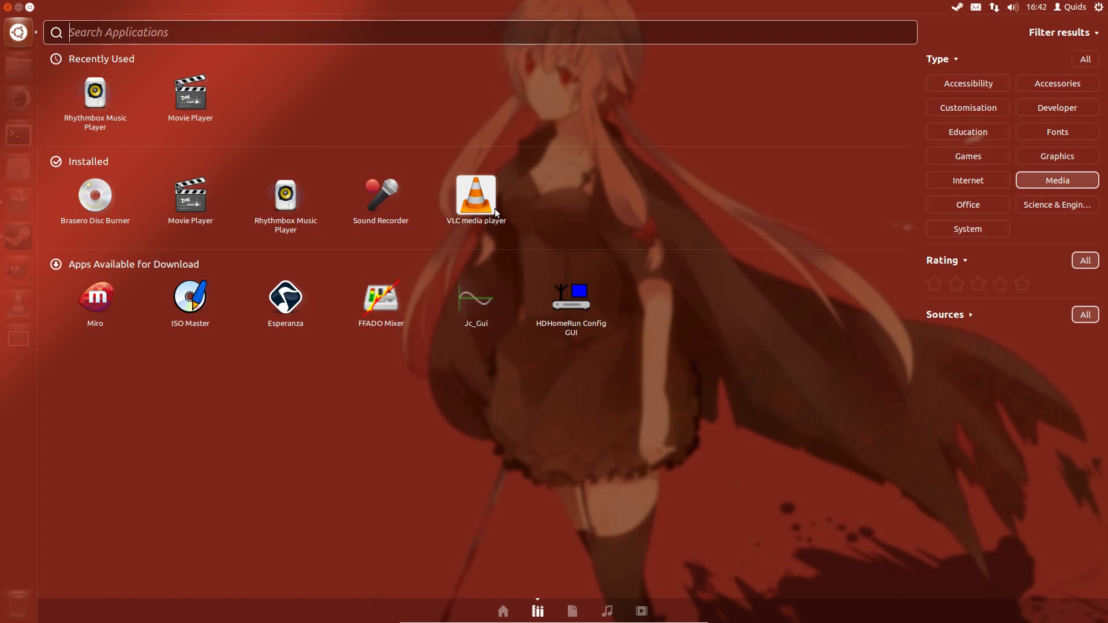
pyautogui.click(1067, 203)
pyautogui.click(8, 6)
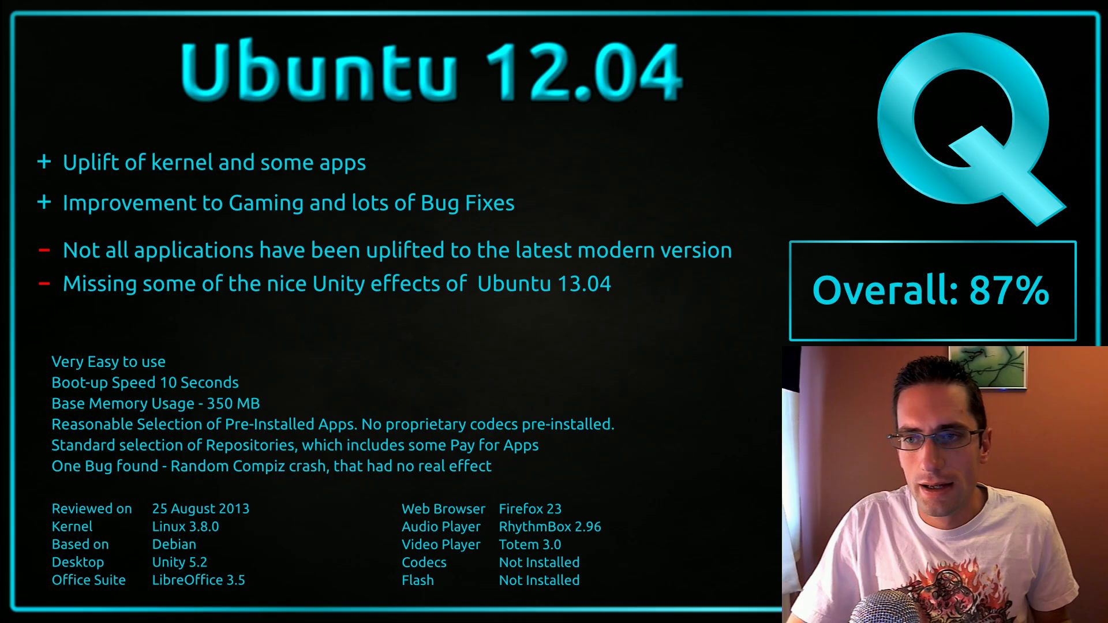